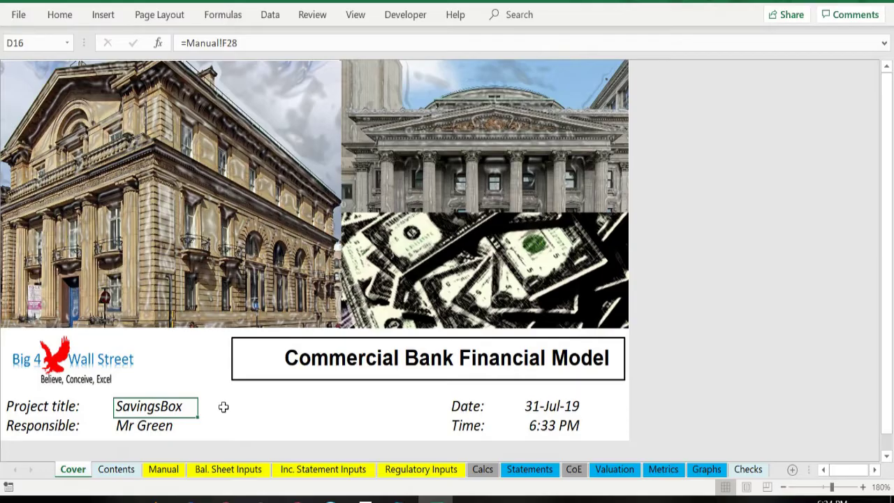
- From the Contents sheet, follow the links to the Manual and Calculations sheets, returning to the contents list after each
{"action": "left_click", "coordinate": [224, 407]}
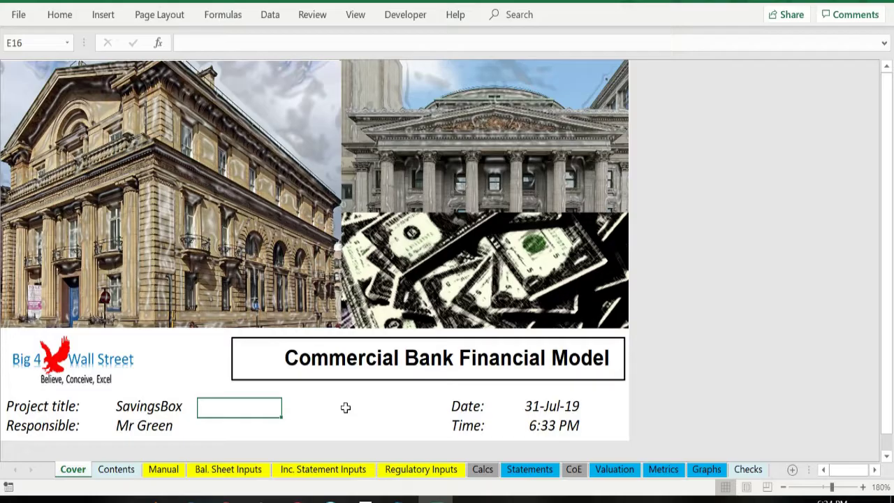
{"action": "left_click", "coordinate": [116, 469]}
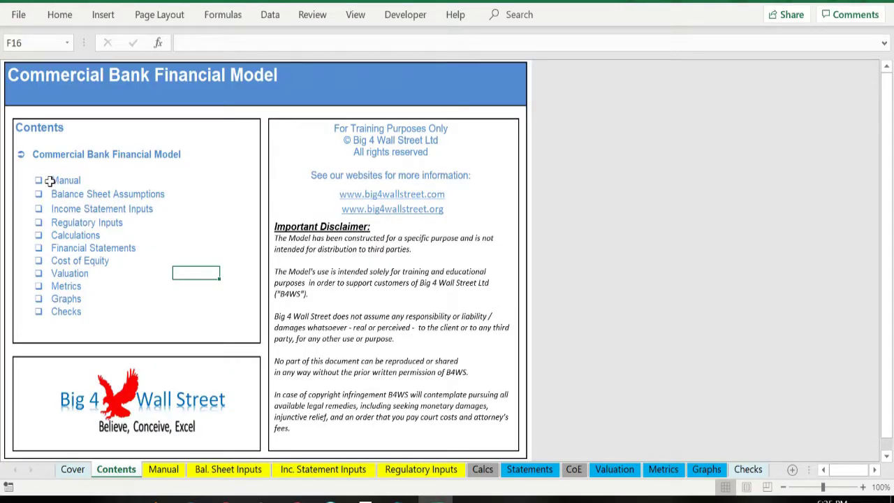
{"action": "left_click", "coordinate": [58, 181]}
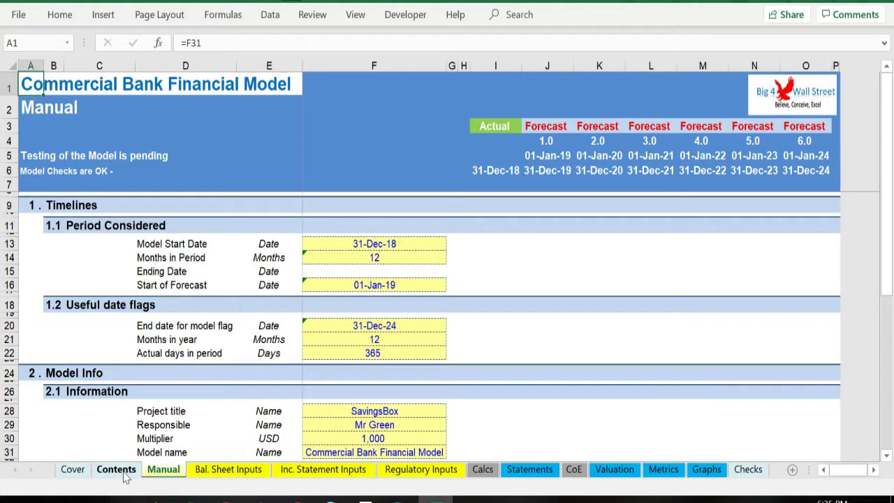
{"action": "left_click", "coordinate": [116, 470]}
{"action": "left_click", "coordinate": [95, 239]}
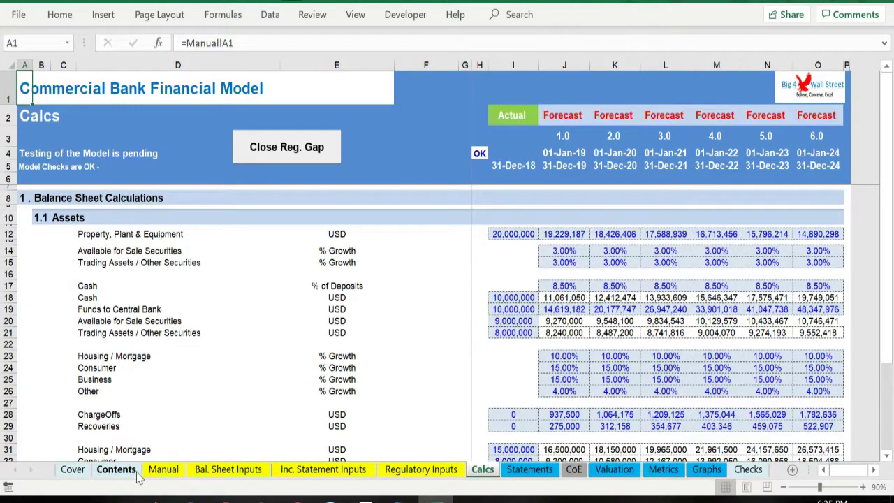
{"action": "left_click", "coordinate": [116, 470]}
- Review the Manual sheet's timelines, date flags and model information, including the project title and responsible person fields
{"action": "left_click", "coordinate": [163, 469]}
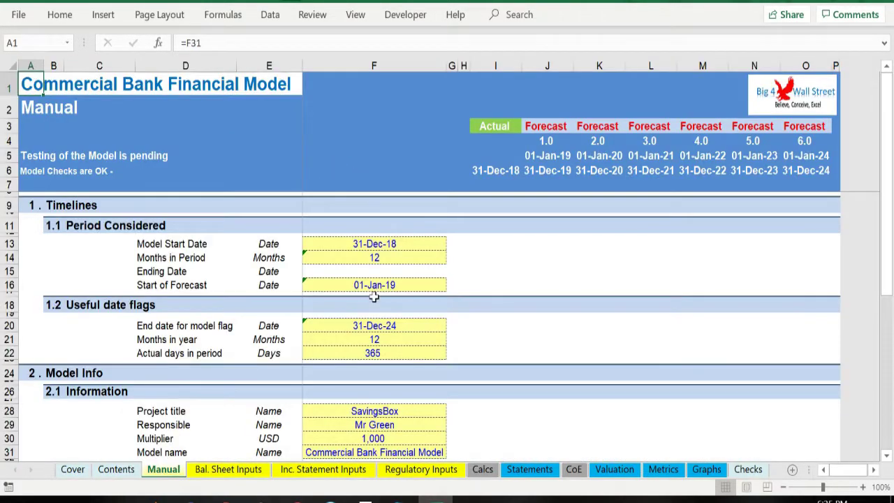
{"action": "scroll", "coordinate": [224, 307], "scroll_direction": "down", "scroll_amount": 3}
{"action": "left_click", "coordinate": [174, 313]}
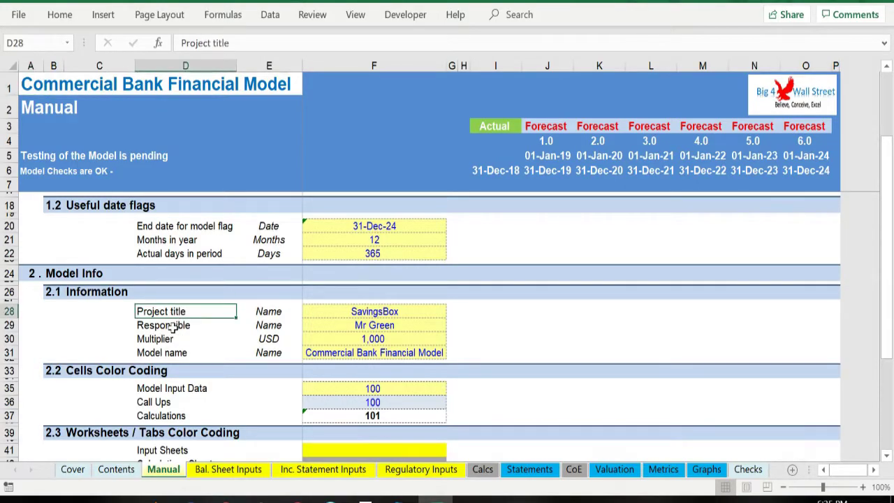
{"action": "left_click", "coordinate": [219, 327]}
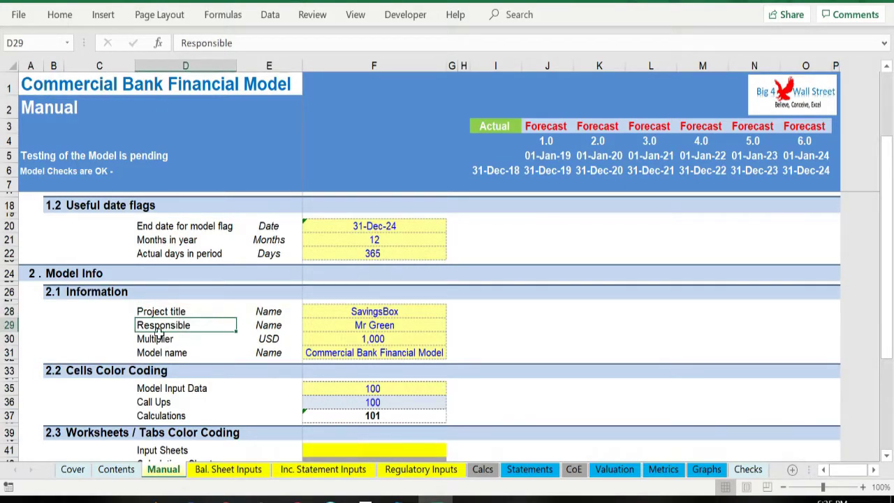
{"action": "scroll", "coordinate": [168, 308], "scroll_direction": "up", "scroll_amount": 3}
{"action": "left_click_drag", "start_coordinate": [185, 227], "coordinate": [242, 366]}
{"action": "scroll", "coordinate": [182, 371], "scroll_direction": "down", "scroll_amount": 6}
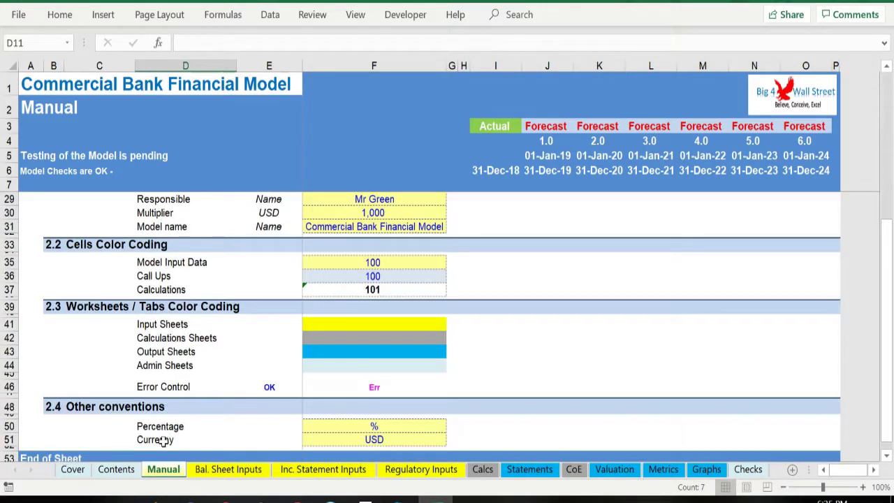
- Examine the Cells Color Coding section of the Manual sheet, inspecting the model input, call-up and calculation sample cells
{"action": "left_click_drag", "start_coordinate": [163, 441], "coordinate": [176, 259]}
{"action": "left_click", "coordinate": [177, 259]}
{"action": "scroll", "coordinate": [210, 293], "scroll_direction": "up", "scroll_amount": 2}
{"action": "scroll", "coordinate": [235, 361], "scroll_direction": "up", "scroll_amount": 1}
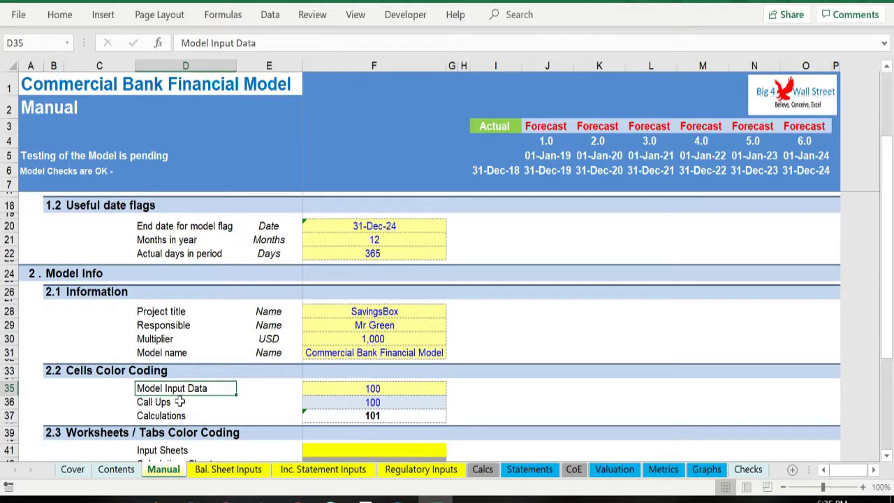
{"action": "scroll", "coordinate": [419, 408], "scroll_direction": "down", "scroll_amount": 1}
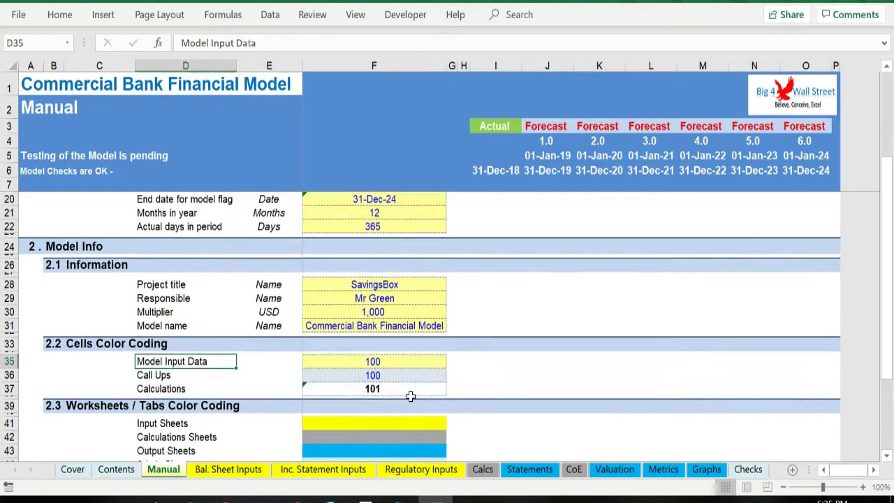
{"action": "scroll", "coordinate": [405, 377], "scroll_direction": "down", "scroll_amount": 2}
{"action": "left_click", "coordinate": [393, 297]}
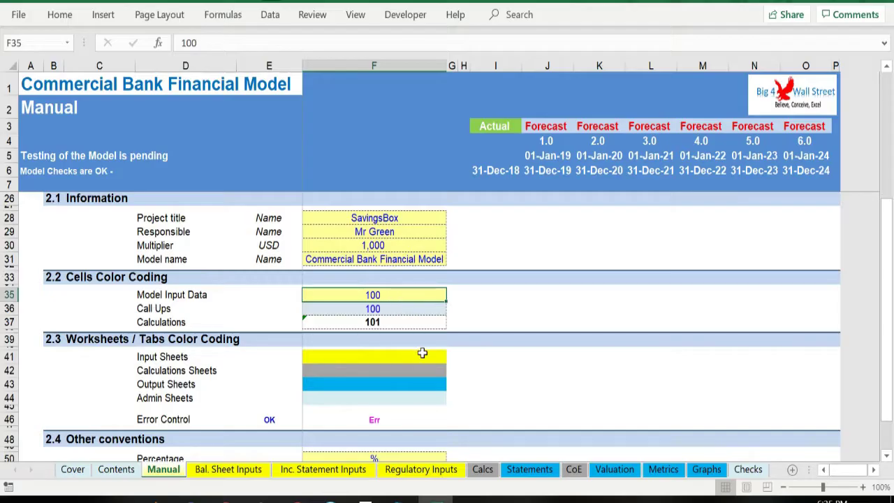
{"action": "left_click", "coordinate": [375, 309]}
{"action": "left_click", "coordinate": [400, 322]}
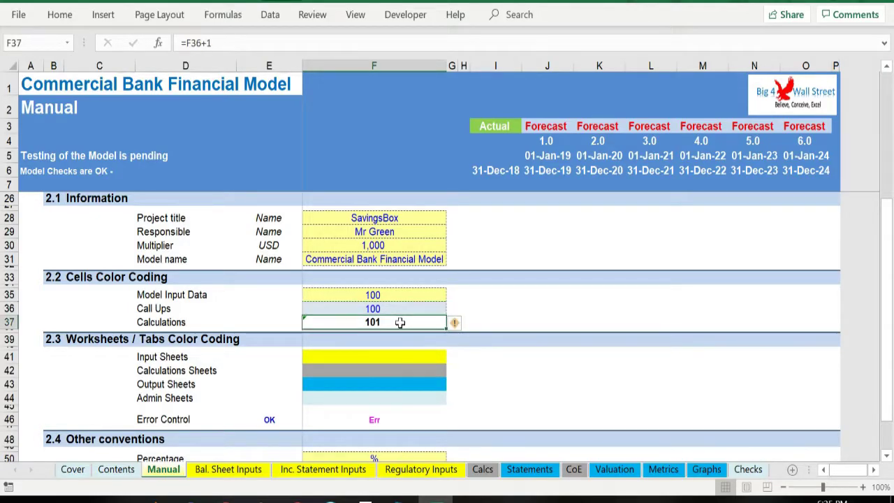
- Examine the Worksheets / Tabs Color Coding section, highlighting the rows for input, calculations, output and admin sheets
{"action": "scroll", "coordinate": [407, 319], "scroll_direction": "down", "scroll_amount": 1}
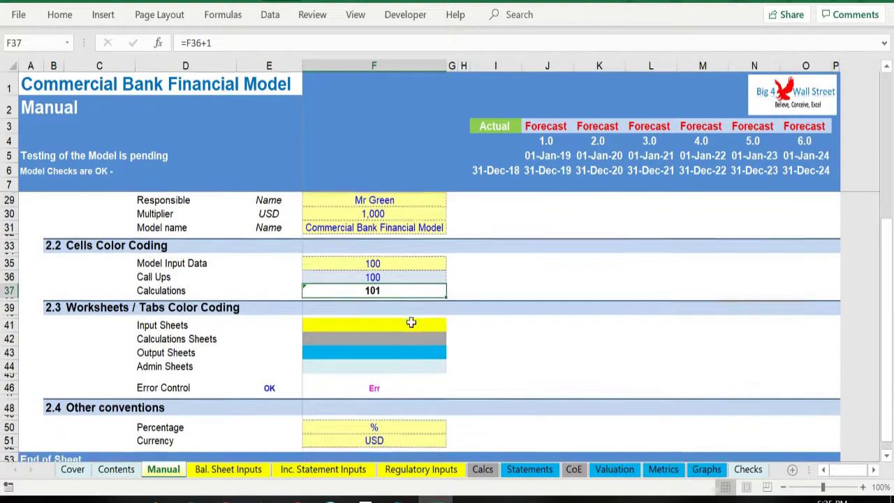
{"action": "left_click", "coordinate": [494, 315]}
{"action": "left_click", "coordinate": [183, 325]}
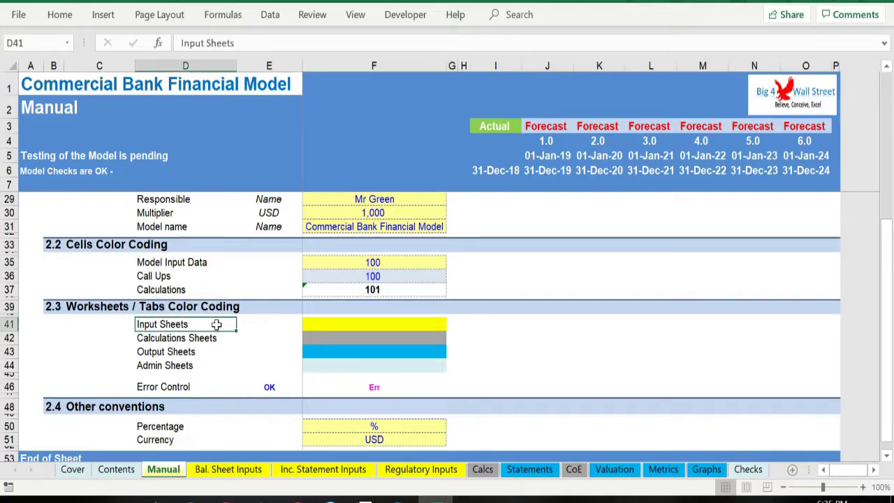
{"action": "left_click_drag", "start_coordinate": [214, 323], "coordinate": [465, 324]}
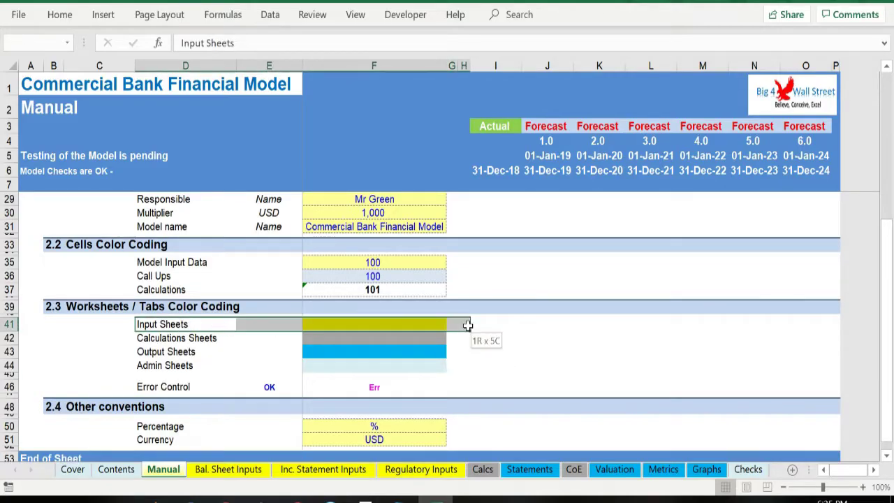
{"action": "left_click_drag", "start_coordinate": [179, 338], "coordinate": [373, 338]}
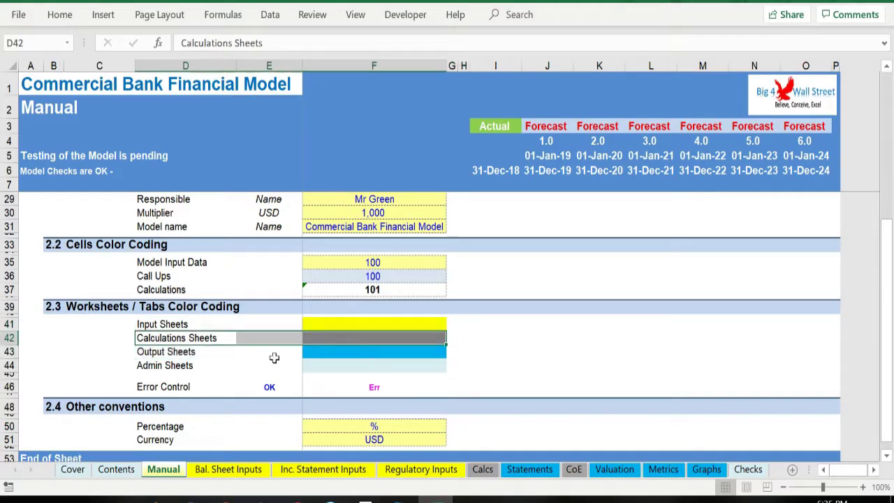
{"action": "left_click_drag", "start_coordinate": [185, 351], "coordinate": [368, 349]}
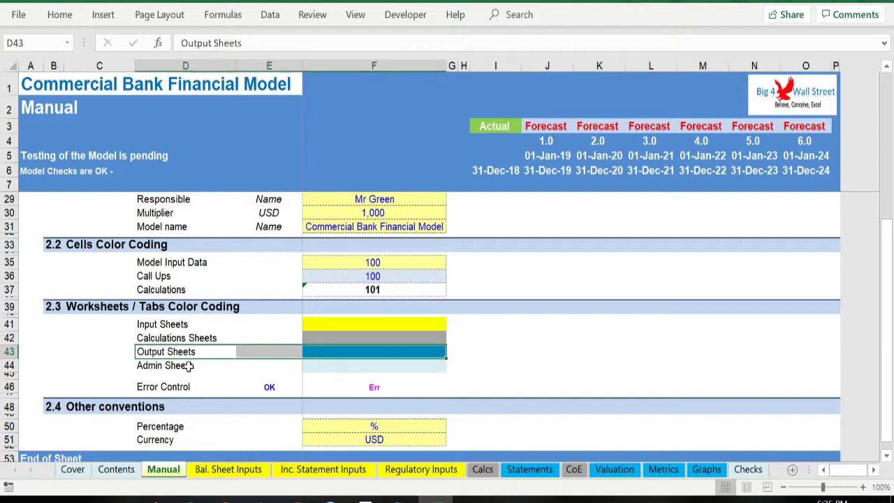
{"action": "left_click_drag", "start_coordinate": [185, 366], "coordinate": [366, 374]}
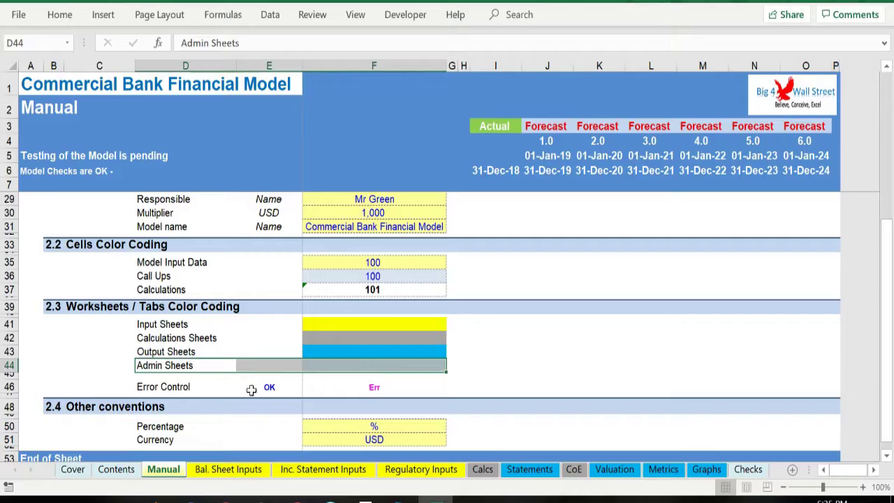
{"action": "left_click", "coordinate": [184, 367]}
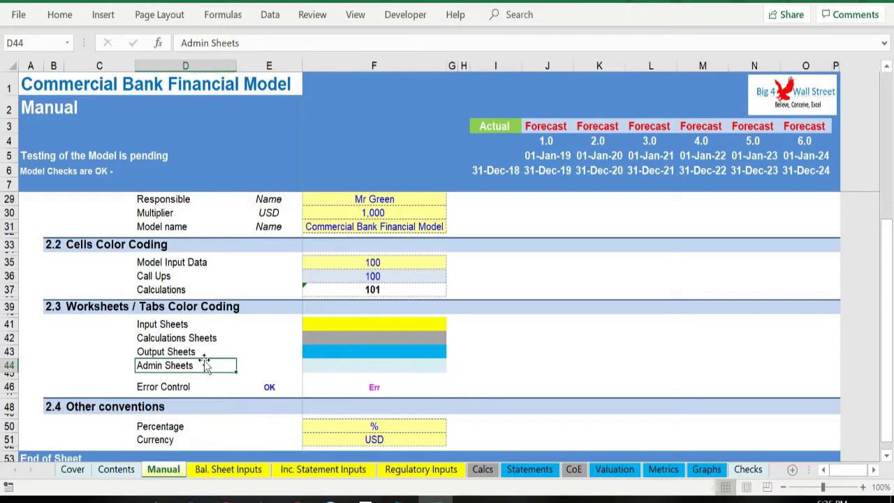
{"action": "scroll", "coordinate": [189, 365], "scroll_direction": "up", "scroll_amount": 7}
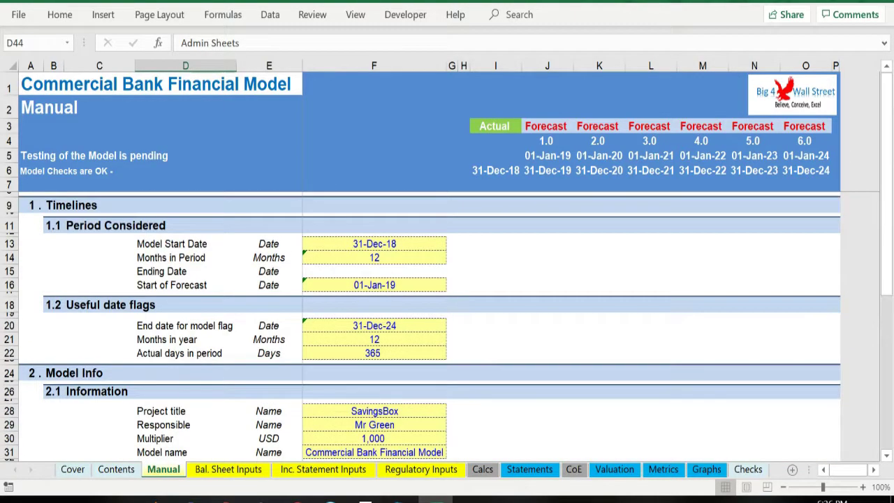
- On the Bal. Sheet Inputs sheet, review the actual asset values, goodwill and other assets, and the share capital formula
{"action": "left_click", "coordinate": [242, 472]}
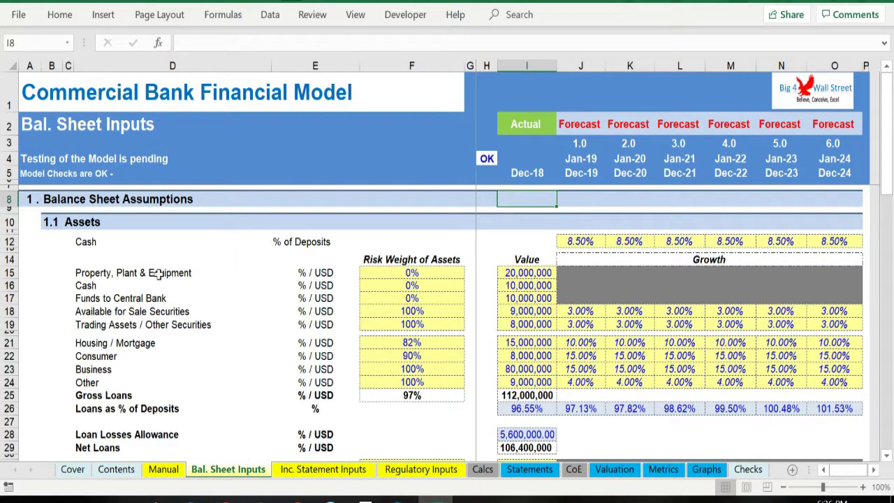
{"action": "left_click_drag", "start_coordinate": [520, 272], "coordinate": [516, 379]}
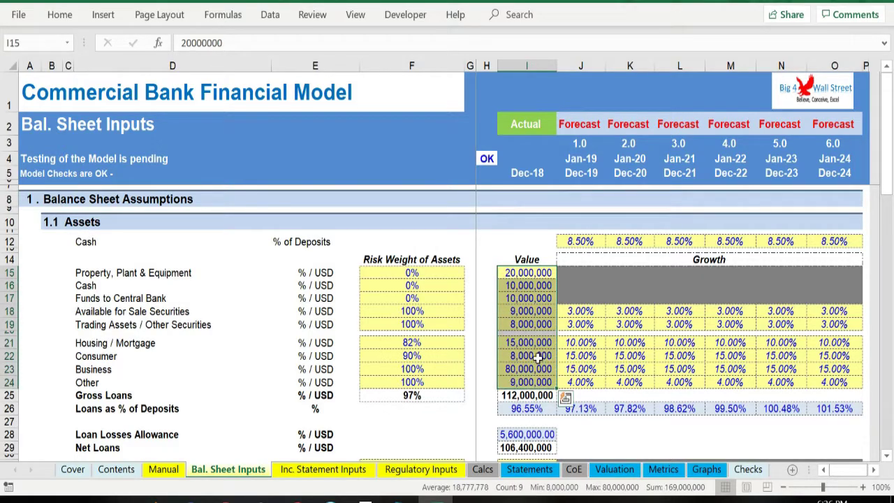
{"action": "scroll", "coordinate": [537, 356], "scroll_direction": "down", "scroll_amount": 3}
{"action": "left_click_drag", "start_coordinate": [531, 333], "coordinate": [533, 346]}
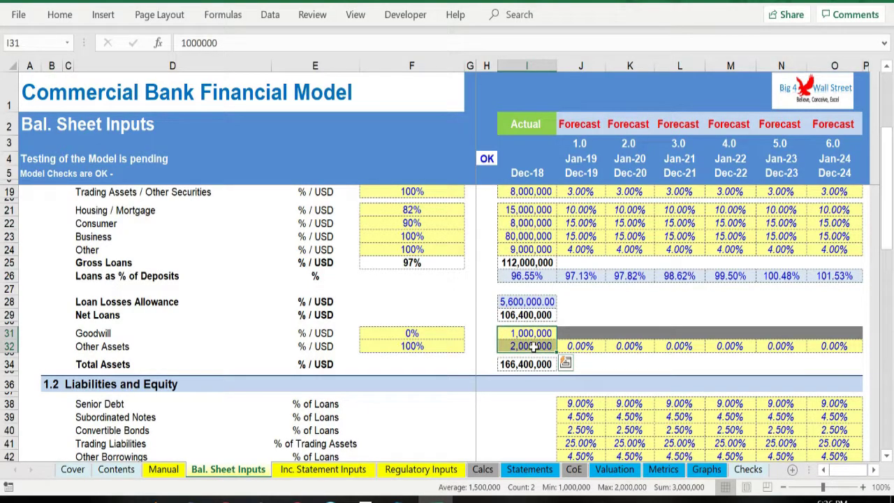
{"action": "scroll", "coordinate": [526, 318], "scroll_direction": "down", "scroll_amount": 9}
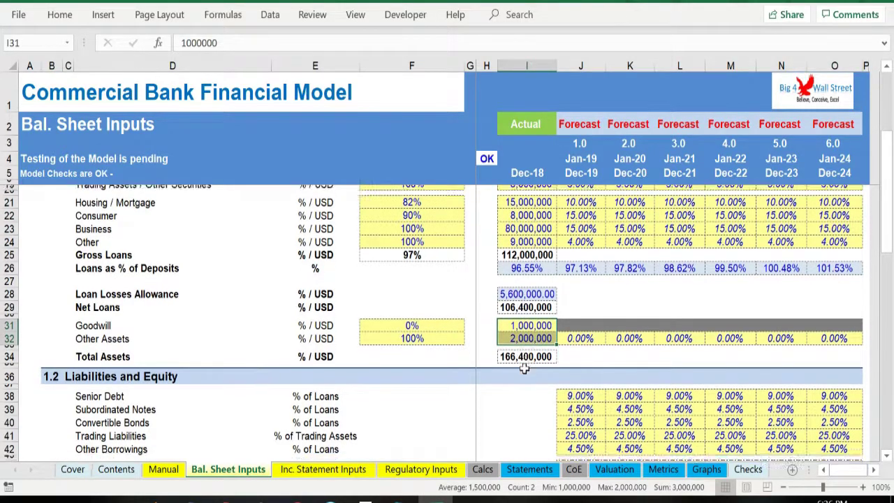
{"action": "left_click", "coordinate": [529, 323]}
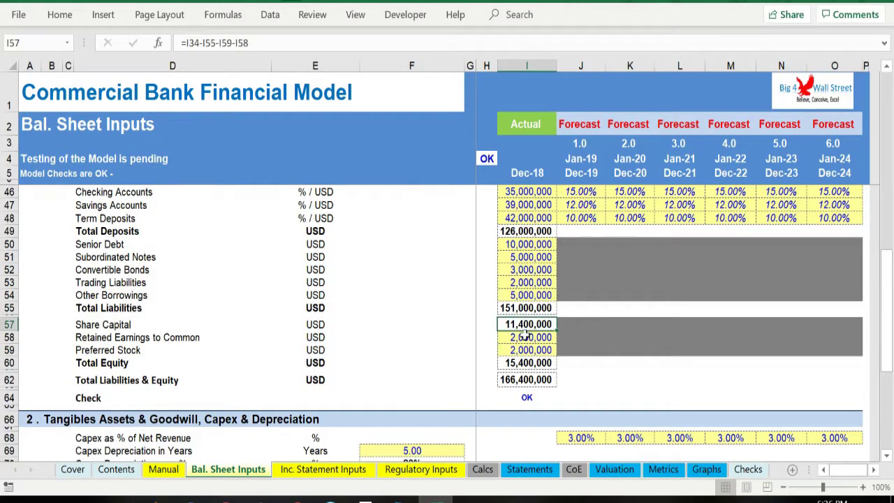
- Review the forecast assumptions for asset growth, liabilities as a percentage of loans, deposit growth and cash as a percentage of deposits
{"action": "scroll", "coordinate": [530, 327], "scroll_direction": "up", "scroll_amount": 12}
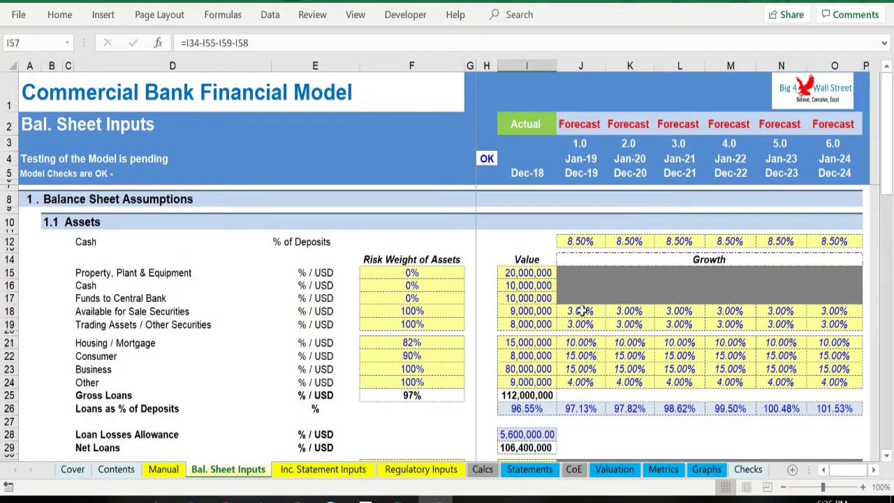
{"action": "left_click_drag", "start_coordinate": [582, 308], "coordinate": [823, 376]}
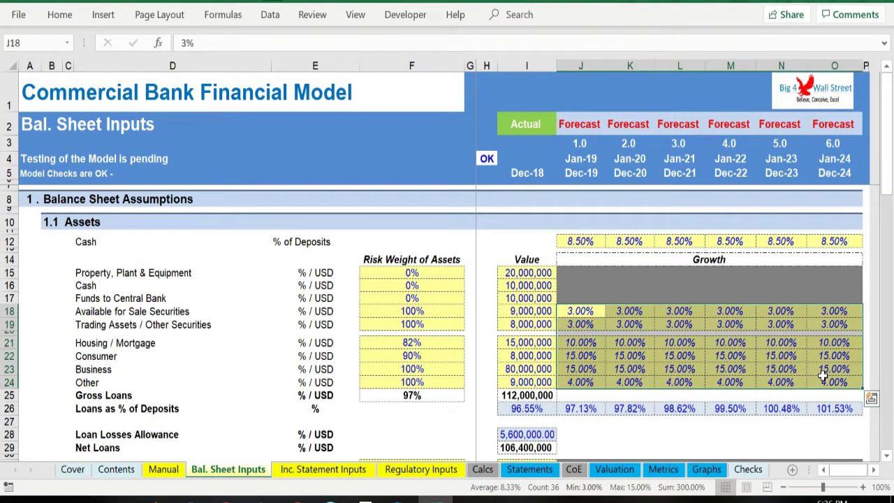
{"action": "left_click", "coordinate": [580, 310]}
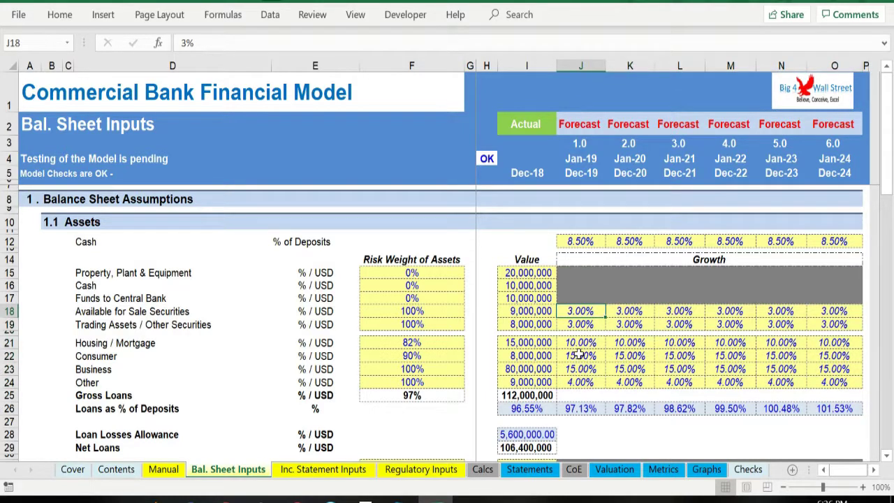
{"action": "scroll", "coordinate": [578, 354], "scroll_direction": "down", "scroll_amount": 7}
{"action": "left_click_drag", "start_coordinate": [580, 293], "coordinate": [819, 414]}
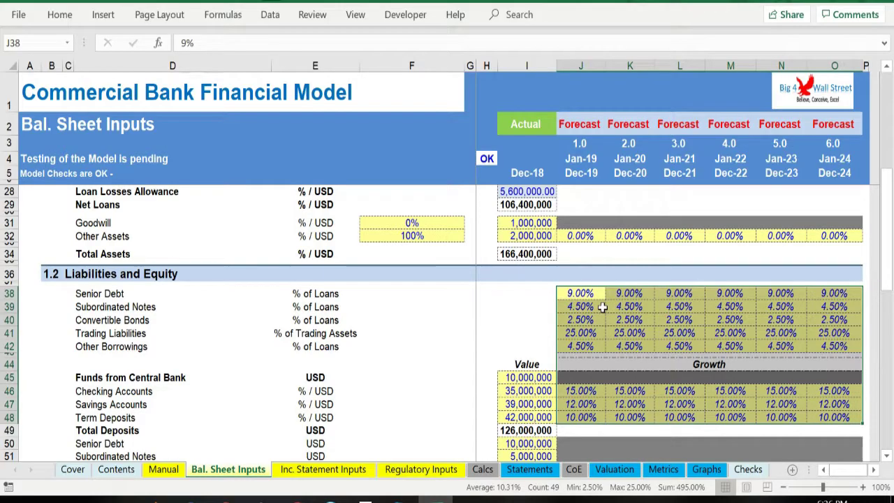
{"action": "scroll", "coordinate": [602, 308], "scroll_direction": "up", "scroll_amount": 7}
{"action": "left_click_drag", "start_coordinate": [581, 242], "coordinate": [826, 243]}
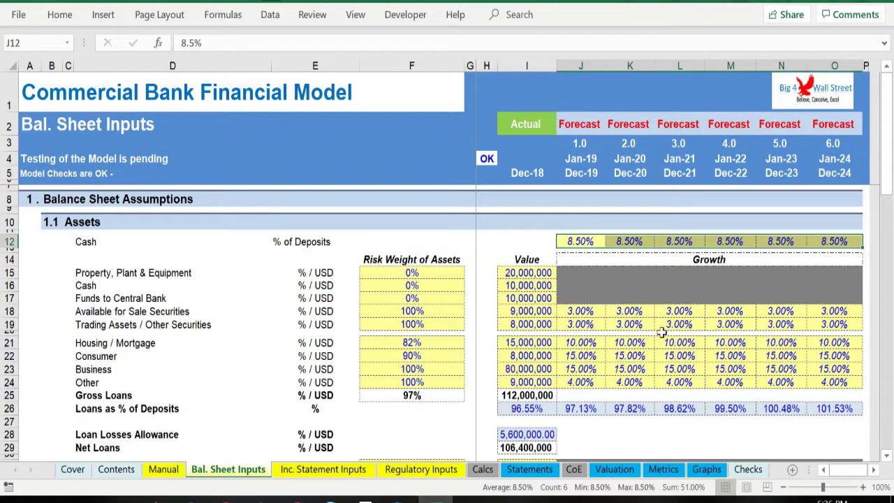
- Examine the capex and existing tangible assets depreciation years, the capex percentages and the goodwill impairment forecasts
{"action": "left_click", "coordinate": [529, 273]}
{"action": "scroll", "coordinate": [138, 385], "scroll_direction": "down", "scroll_amount": 15}
{"action": "scroll", "coordinate": [137, 386], "scroll_direction": "down", "scroll_amount": 4}
{"action": "left_click", "coordinate": [438, 247]}
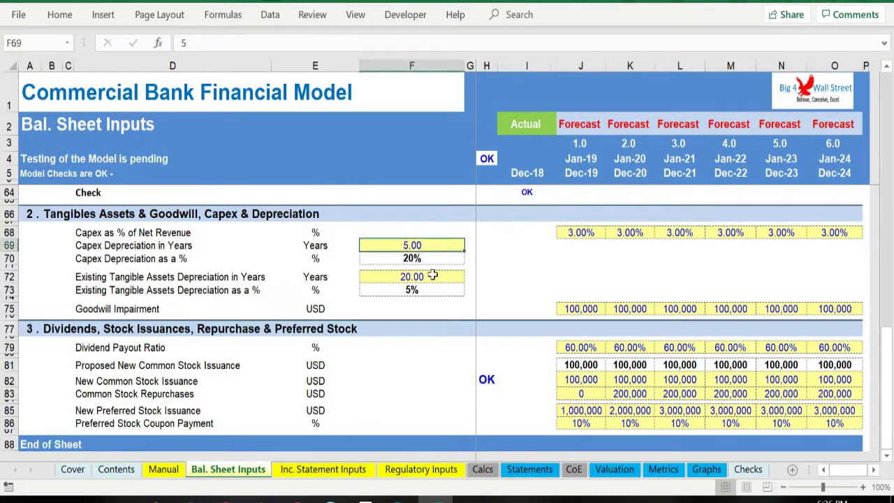
{"action": "left_click", "coordinate": [436, 277]}
{"action": "left_click_drag", "start_coordinate": [585, 238], "coordinate": [834, 232]}
{"action": "left_click_drag", "start_coordinate": [582, 308], "coordinate": [821, 308]}
- Review the forecast rows for dividend payout ratio, common stock issuance and repurchases, and preferred stock issuance and coupon
{"action": "scroll", "coordinate": [549, 343], "scroll_direction": "down", "scroll_amount": 3}
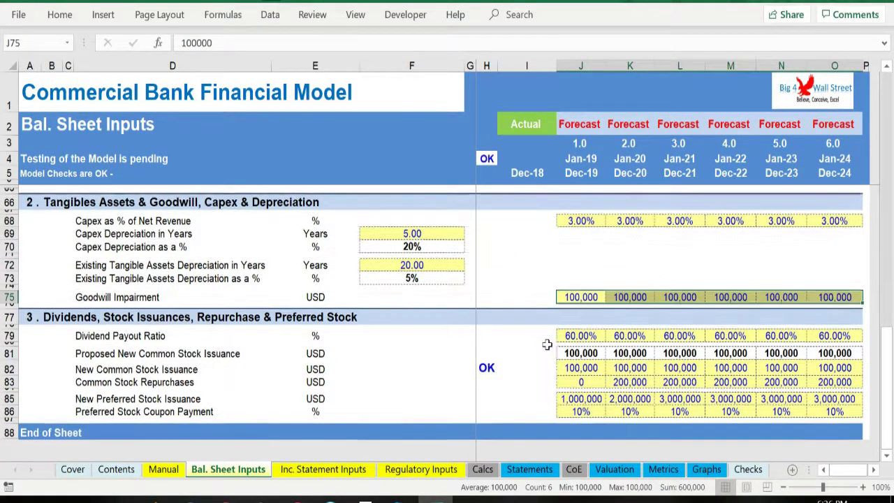
{"action": "left_click_drag", "start_coordinate": [579, 249], "coordinate": [834, 249]}
{"action": "left_click_drag", "start_coordinate": [564, 279], "coordinate": [850, 297]}
{"action": "left_click_drag", "start_coordinate": [579, 315], "coordinate": [839, 326]}
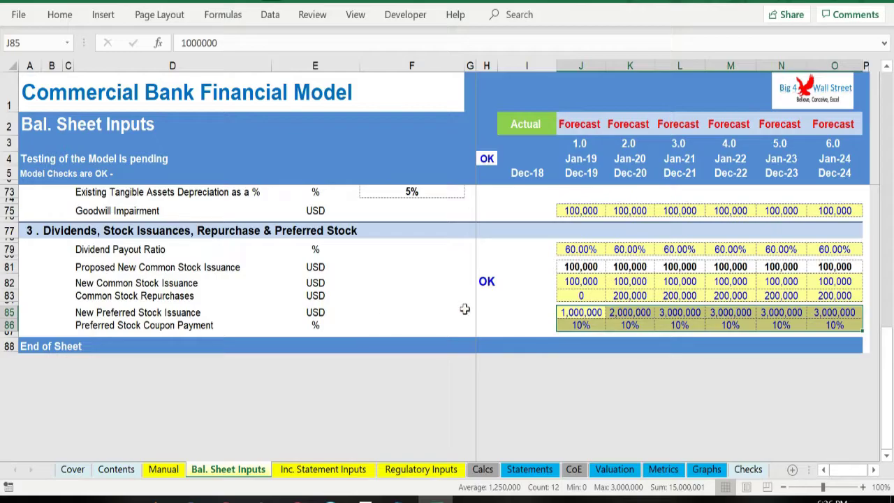
{"action": "left_click", "coordinate": [504, 307]}
{"action": "scroll", "coordinate": [166, 252], "scroll_direction": "up", "scroll_amount": 20}
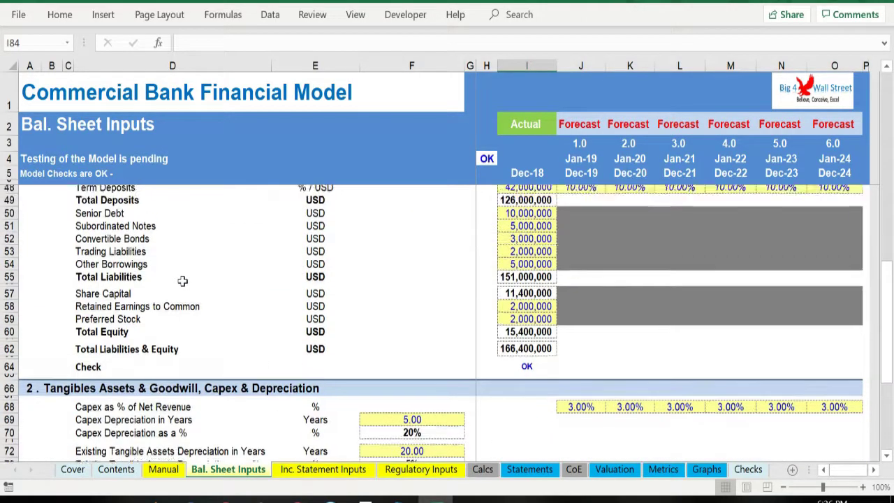
- On the Inc. Statement Inputs sheet, review the loan allowance provision, charge-off and recovery percentages by loan type
{"action": "left_click", "coordinate": [305, 472]}
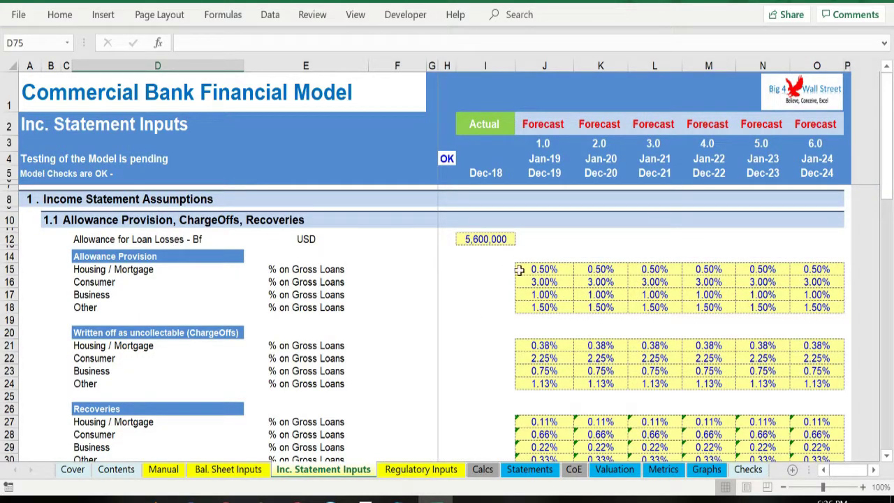
{"action": "left_click_drag", "start_coordinate": [491, 240], "coordinate": [810, 306]}
{"action": "scroll", "coordinate": [529, 299], "scroll_direction": "down", "scroll_amount": 2}
{"action": "left_click_drag", "start_coordinate": [489, 285], "coordinate": [805, 318]}
{"action": "left_click_drag", "start_coordinate": [505, 361], "coordinate": [821, 396]}
{"action": "left_click", "coordinate": [285, 285]}
{"action": "scroll", "coordinate": [339, 302], "scroll_direction": "down", "scroll_amount": 7}
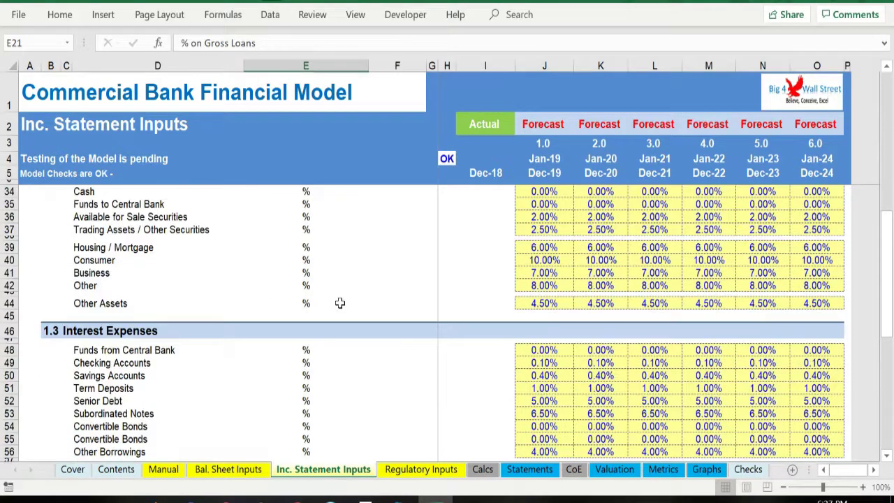
- Review the forecast rates for interest revenues by asset type and interest expenses by funding source, including preferred equity
{"action": "scroll", "coordinate": [340, 302], "scroll_direction": "up", "scroll_amount": 2}
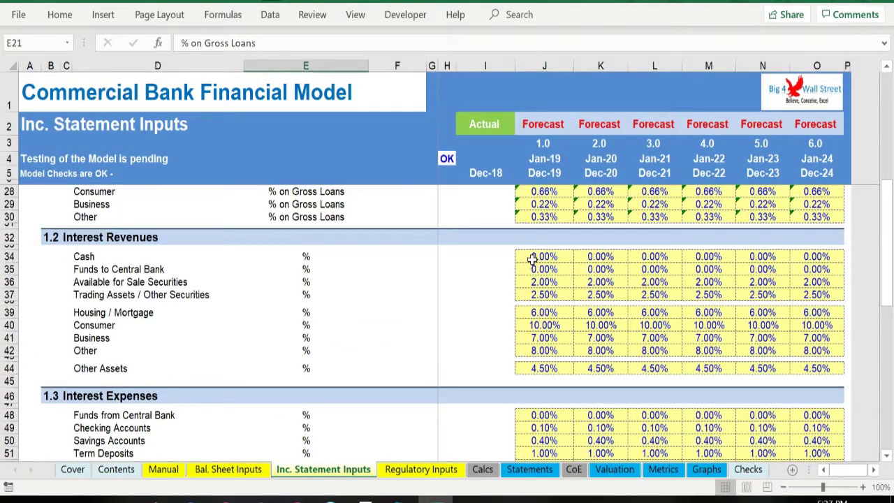
{"action": "left_click_drag", "start_coordinate": [534, 257], "coordinate": [824, 368]}
{"action": "scroll", "coordinate": [494, 310], "scroll_direction": "down", "scroll_amount": 1}
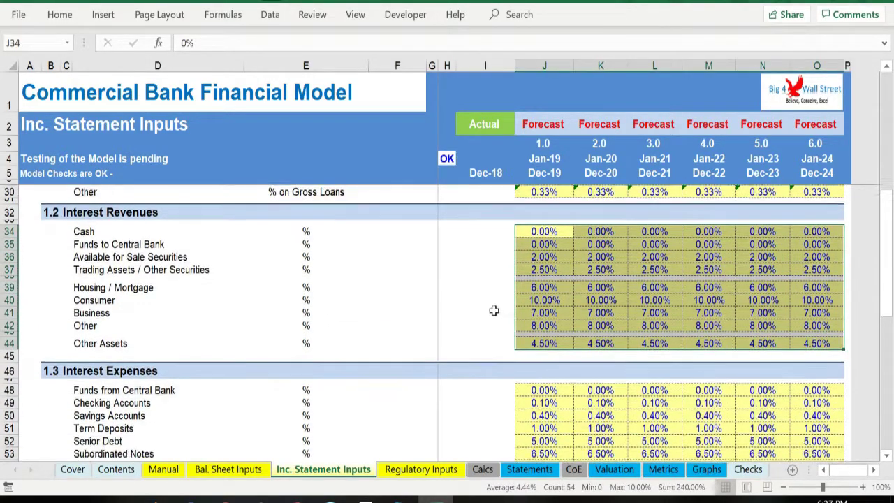
{"action": "scroll", "coordinate": [494, 310], "scroll_direction": "down", "scroll_amount": 5}
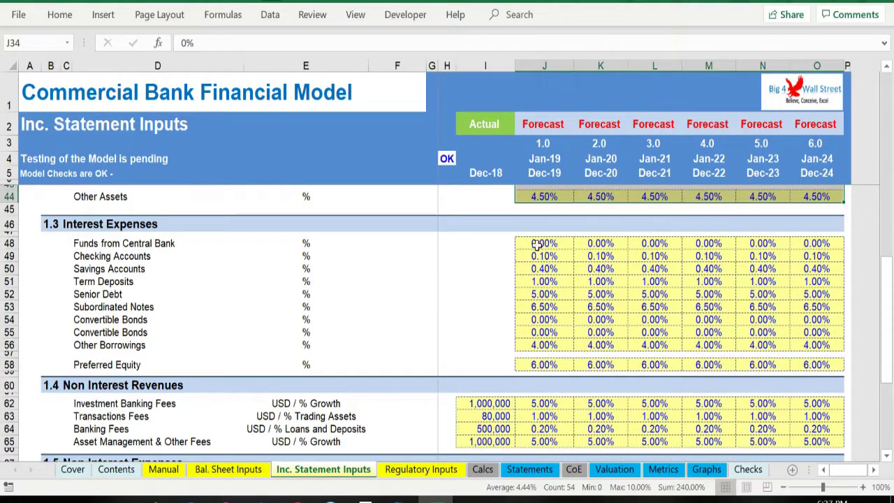
{"action": "left_click", "coordinate": [540, 243]}
{"action": "left_click_drag", "start_coordinate": [540, 243], "coordinate": [849, 377]}
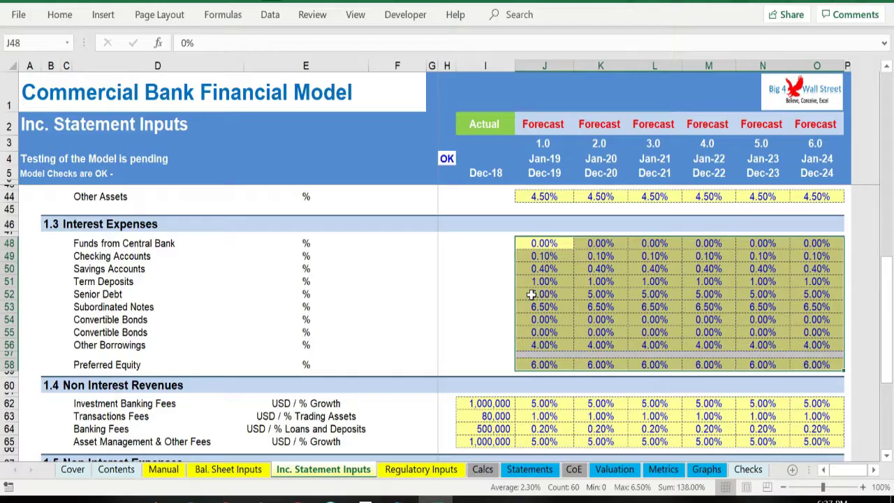
{"action": "left_click", "coordinate": [493, 284]}
- Examine the actual amounts and forecast percentages for non-interest revenues and non-interest expenses
{"action": "scroll", "coordinate": [485, 281], "scroll_direction": "down", "scroll_amount": 5}
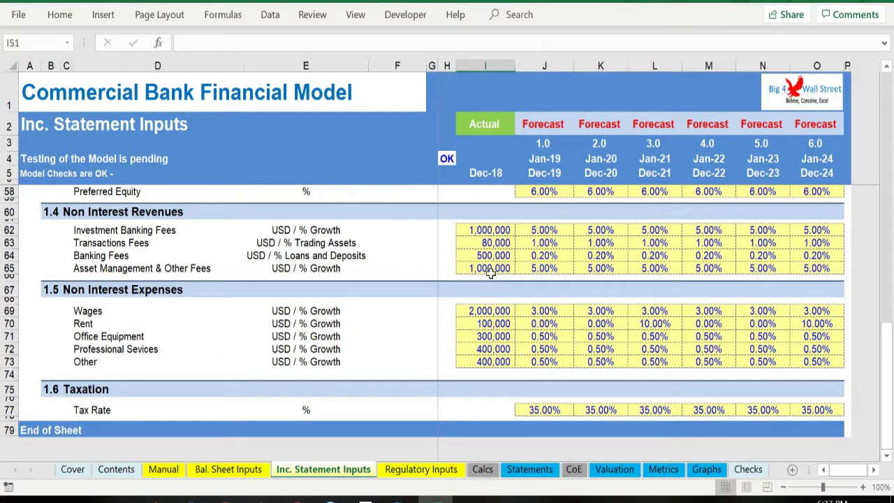
{"action": "left_click_drag", "start_coordinate": [489, 230], "coordinate": [809, 349]}
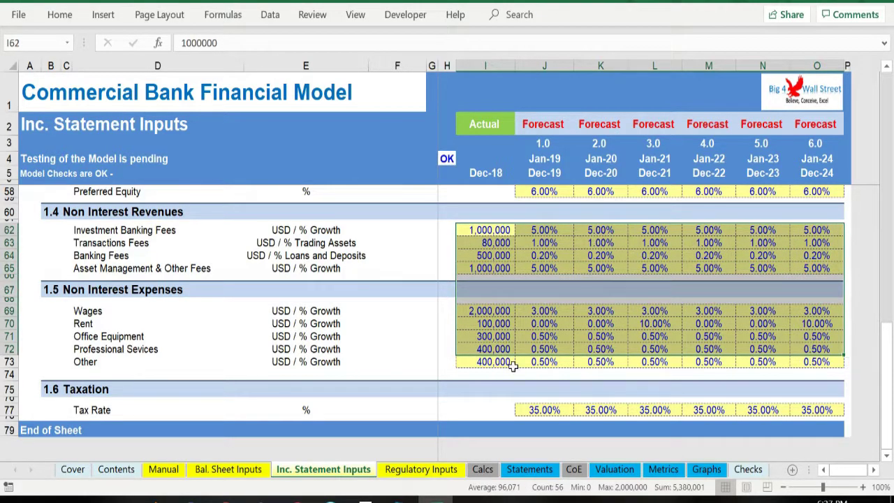
{"action": "left_click_drag", "start_coordinate": [482, 232], "coordinate": [487, 360]}
{"action": "key", "text": "ctrl+v"}
{"action": "left_click", "coordinate": [559, 229]}
{"action": "left_click_drag", "start_coordinate": [676, 249], "coordinate": [812, 360]}
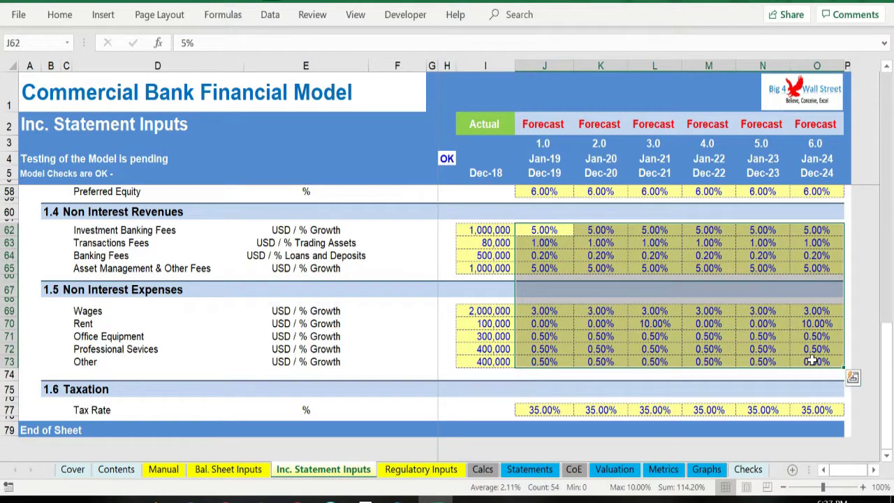
- Review the forecast tax rates in the Taxation section and return to the start of the sheet
{"action": "left_click", "coordinate": [545, 411]}
{"action": "left_click_drag", "start_coordinate": [545, 410], "coordinate": [808, 410]}
{"action": "left_click", "coordinate": [353, 169]}
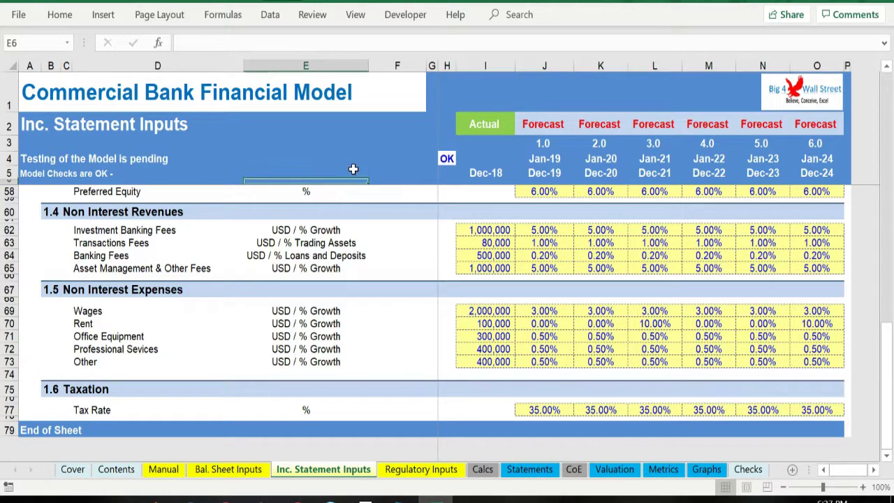
{"action": "scroll", "coordinate": [354, 170], "scroll_direction": "up", "scroll_amount": 17}
- On the Regulatory Inputs sheet, examine the Basel III minimum capital and leverage ratios and the Common Equity Tier 1 formula
{"action": "left_click", "coordinate": [421, 470]}
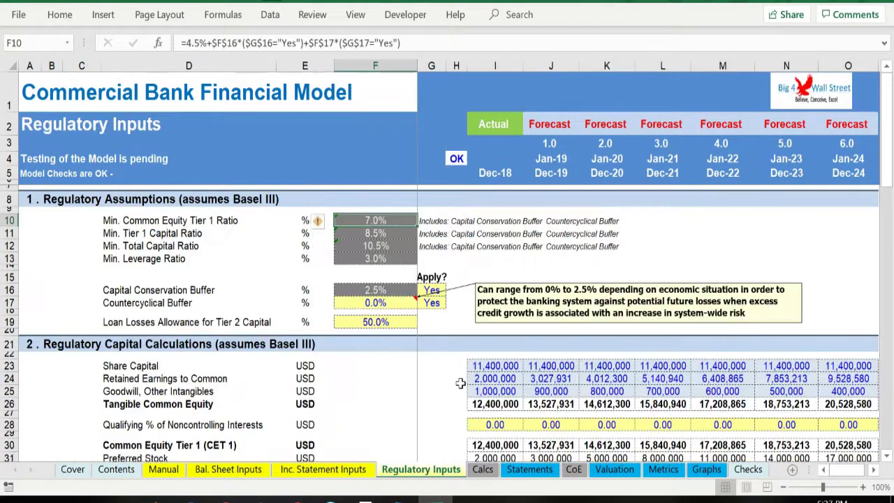
{"action": "left_click", "coordinate": [246, 220]}
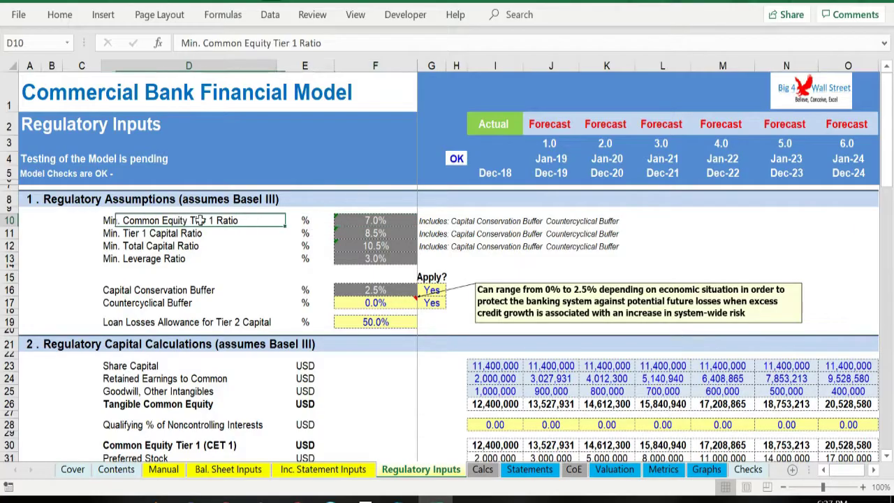
{"action": "left_click_drag", "start_coordinate": [246, 220], "coordinate": [409, 259]}
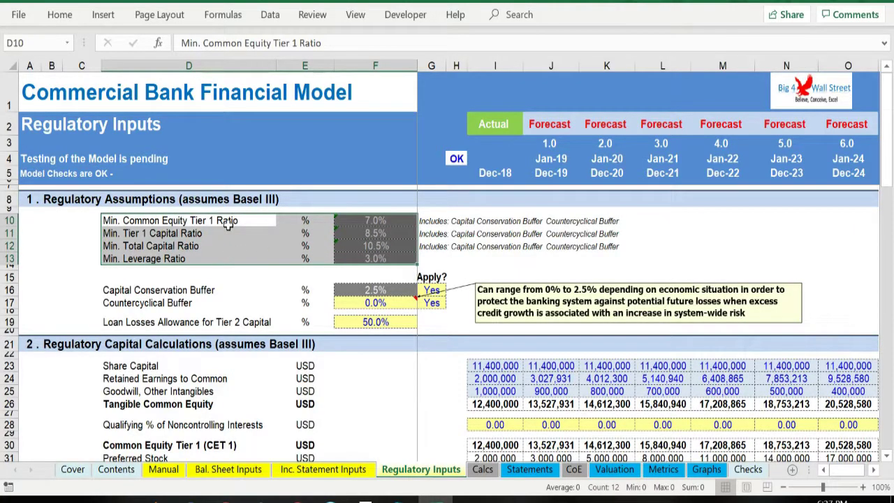
{"action": "key", "text": "ctrl+v"}
{"action": "left_click", "coordinate": [388, 220]}
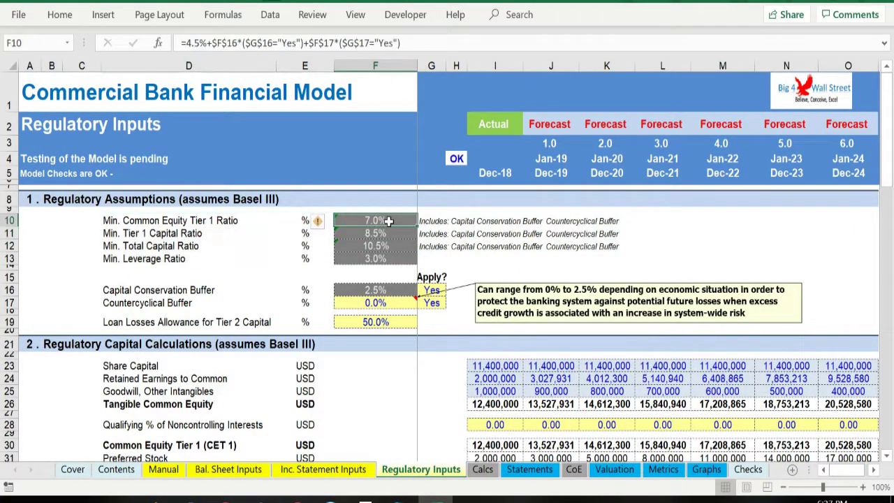
{"action": "left_click", "coordinate": [389, 275]}
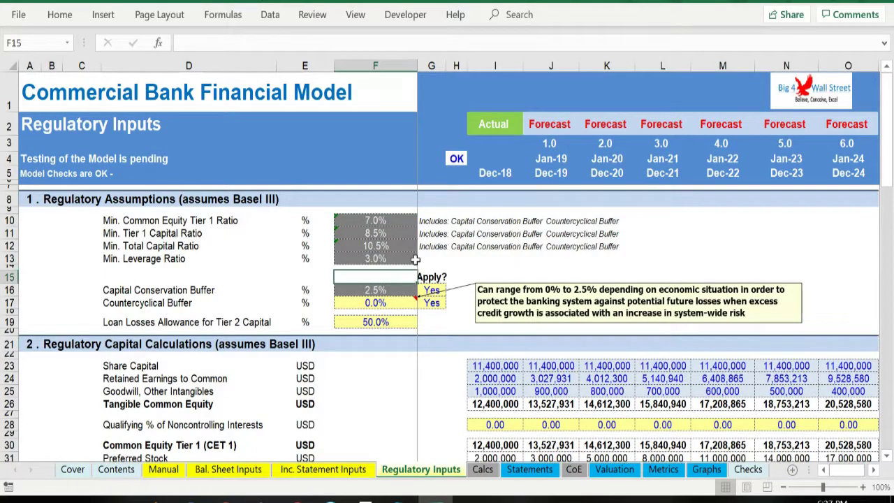
- Inspect the Capital Conservation and Countercyclical Buffer rows, their Apply options, and the loan losses allowance for Tier 2 capital
{"action": "left_click_drag", "start_coordinate": [189, 291], "coordinate": [425, 290]}
{"action": "left_click_drag", "start_coordinate": [142, 303], "coordinate": [443, 302]}
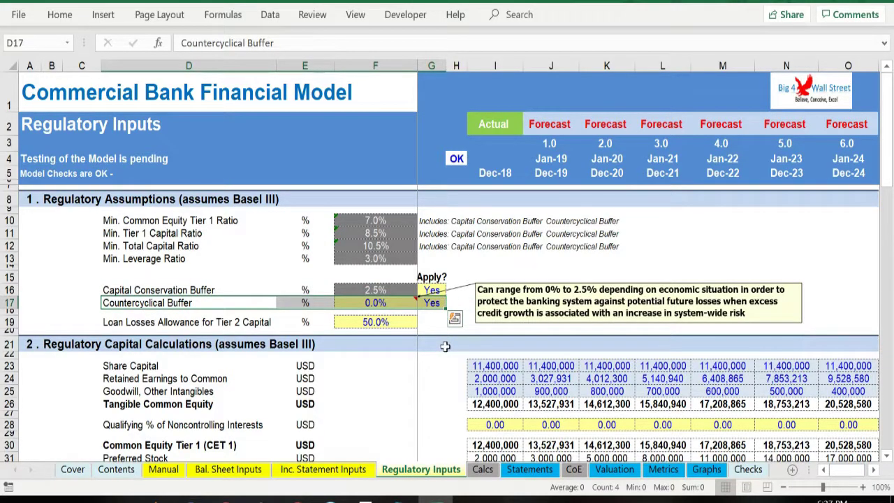
{"action": "left_click", "coordinate": [433, 366]}
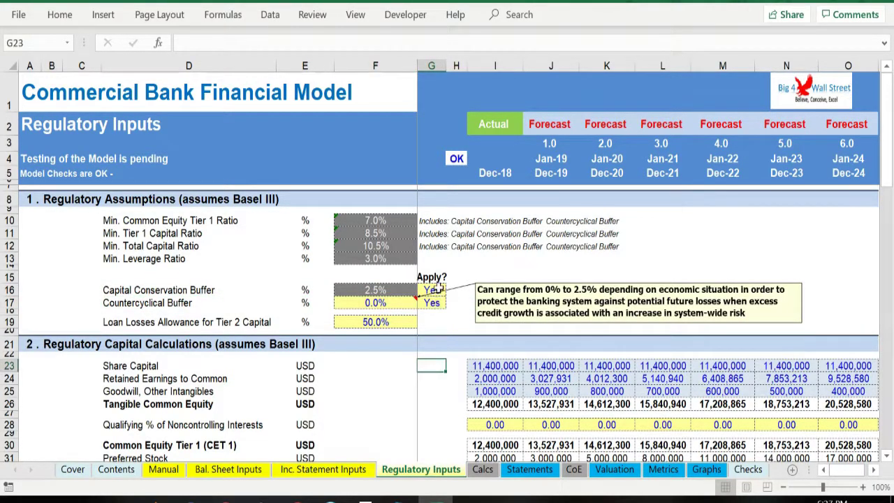
{"action": "left_click", "coordinate": [437, 289]}
{"action": "left_click", "coordinate": [452, 289]}
{"action": "left_click", "coordinate": [429, 297]}
{"action": "left_click", "coordinate": [441, 302]}
{"action": "left_click", "coordinate": [452, 302]}
{"action": "left_click", "coordinate": [452, 303]}
{"action": "left_click", "coordinate": [371, 320]}
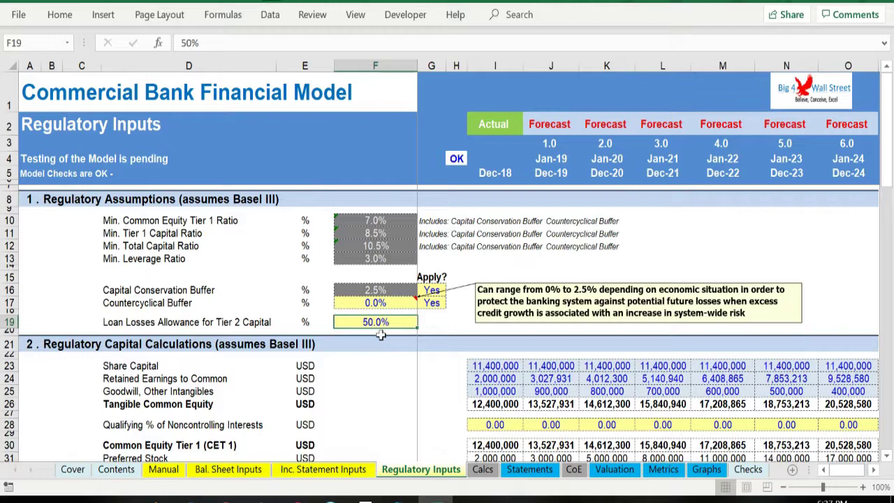
- Highlight and review the three Qualifying % of Noncontrolling Interests input rows in the regulatory capital calculations
{"action": "scroll", "coordinate": [237, 327], "scroll_direction": "down", "scroll_amount": 3}
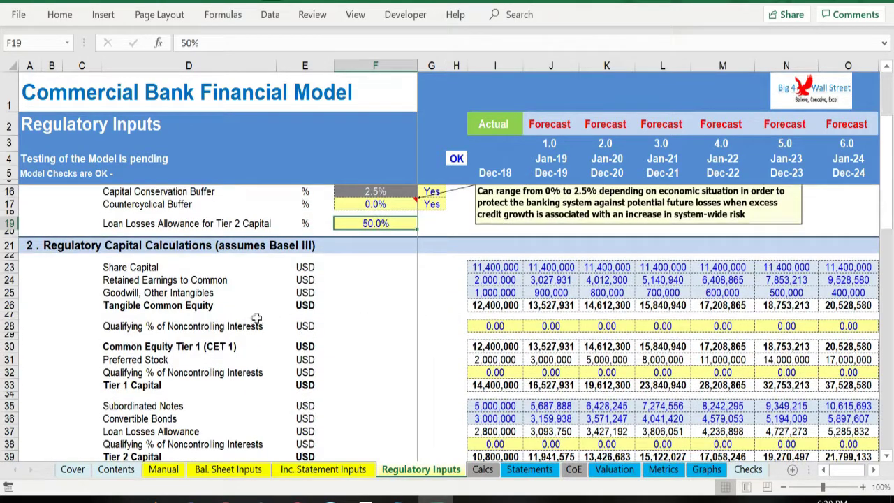
{"action": "left_click", "coordinate": [151, 326]}
{"action": "scroll", "coordinate": [79, 320], "scroll_direction": "down", "scroll_amount": 2}
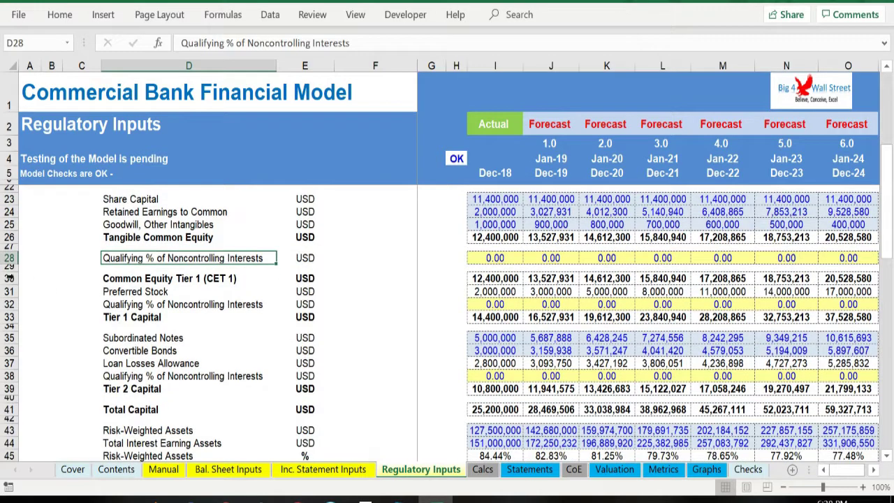
{"action": "left_click", "coordinate": [9, 258]}
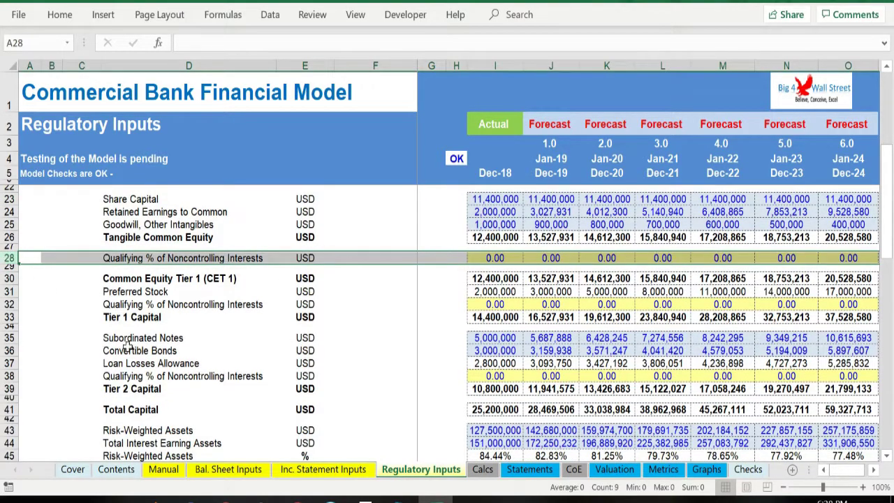
{"action": "scroll", "coordinate": [129, 342], "scroll_direction": "down", "scroll_amount": 1}
{"action": "left_click", "coordinate": [9, 271], "text": "ctrl"}
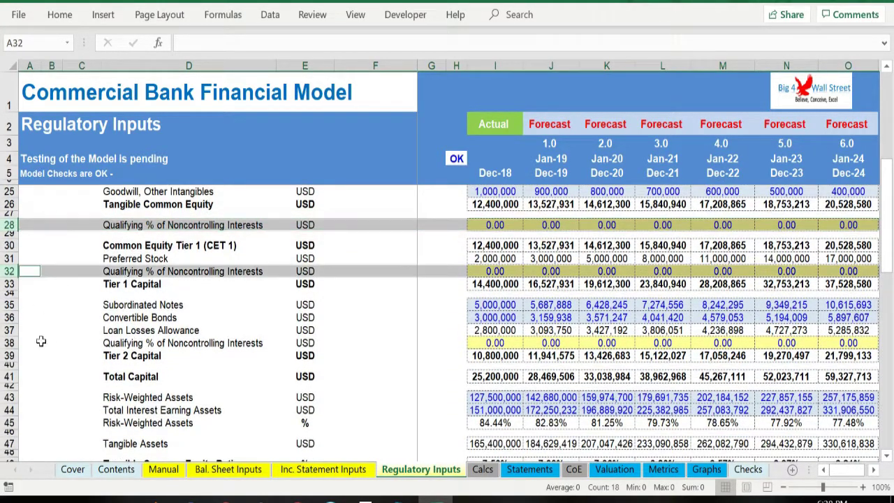
{"action": "left_click", "coordinate": [9, 343], "text": "ctrl"}
{"action": "left_click", "coordinate": [155, 368]}
- Review the calculated capital and leverage ratios and their threshold checks across the actual and forecast years
{"action": "scroll", "coordinate": [273, 370], "scroll_direction": "down", "scroll_amount": 6}
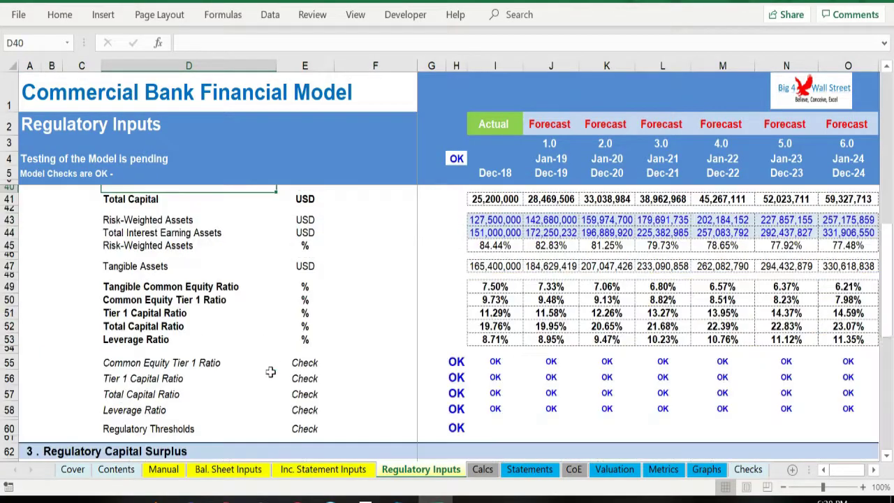
{"action": "left_click", "coordinate": [495, 259]}
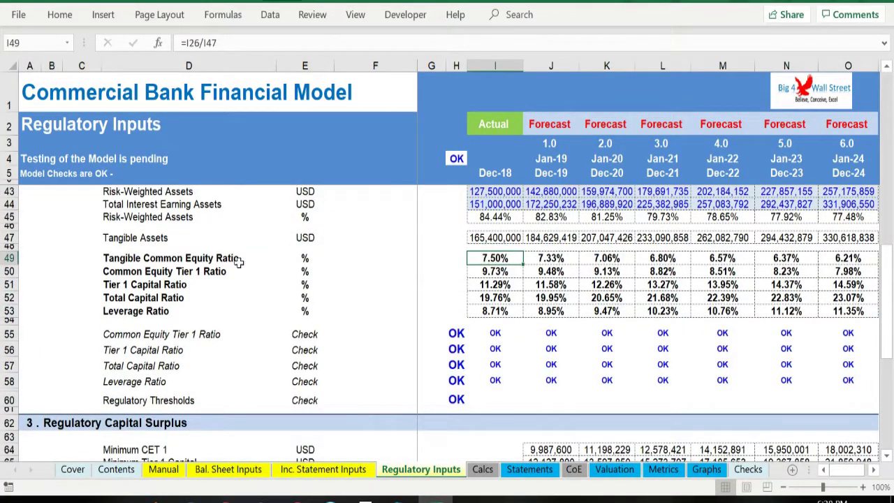
{"action": "left_click_drag", "start_coordinate": [150, 253], "coordinate": [863, 313]}
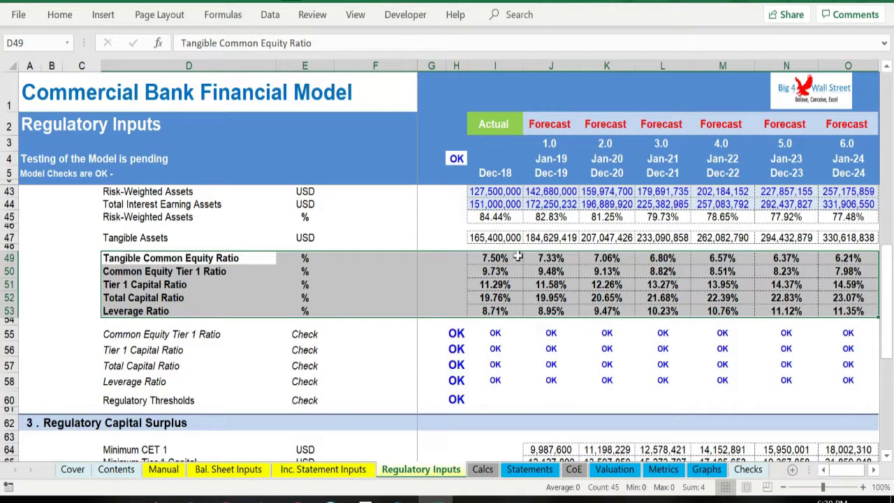
{"action": "left_click", "coordinate": [549, 331]}
{"action": "left_click_drag", "start_coordinate": [491, 332], "coordinate": [839, 379]}
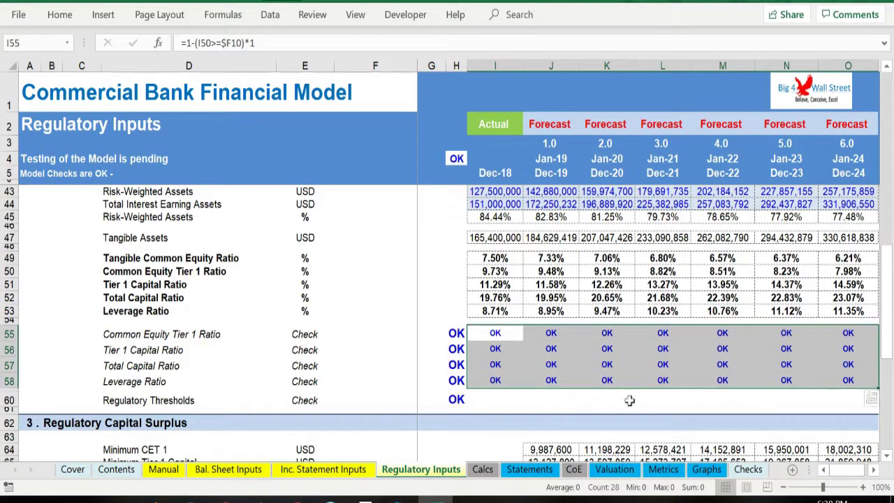
{"action": "left_click", "coordinate": [528, 403]}
- Review the Regulatory Capital Surplus and Common Dividends sections, and return to the start of the sheet
{"action": "scroll", "coordinate": [529, 403], "scroll_direction": "down", "scroll_amount": 5}
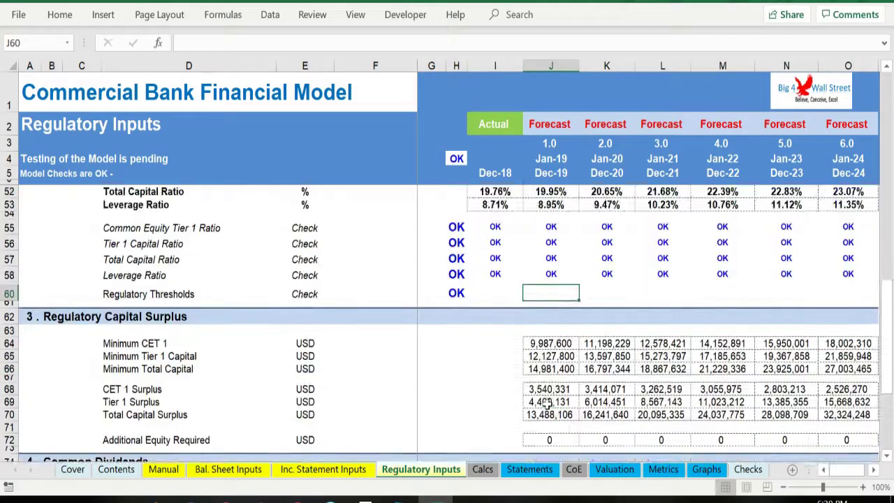
{"action": "left_click_drag", "start_coordinate": [140, 256], "coordinate": [873, 377]}
{"action": "scroll", "coordinate": [353, 347], "scroll_direction": "down", "scroll_amount": 4}
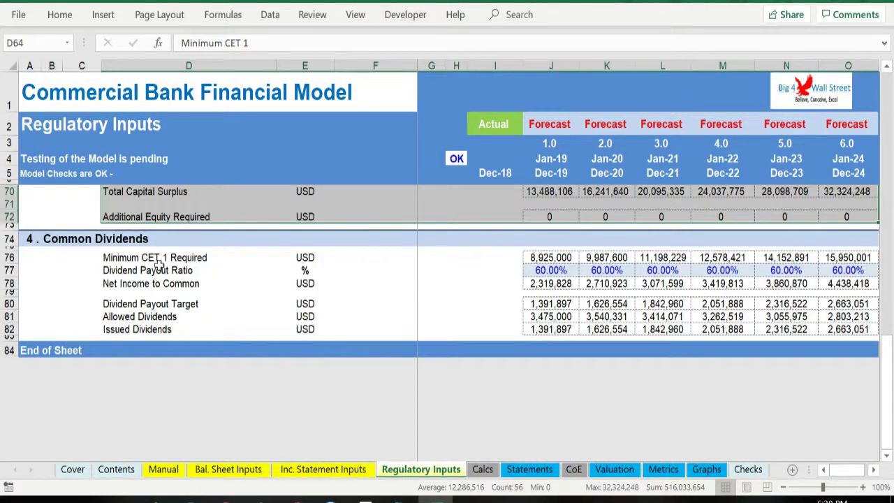
{"action": "left_click_drag", "start_coordinate": [159, 270], "coordinate": [841, 328]}
{"action": "left_click", "coordinate": [489, 303]}
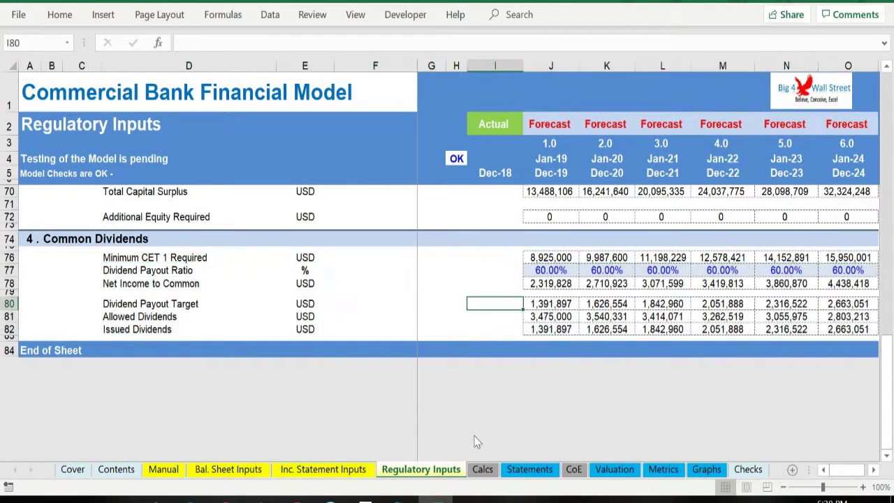
{"action": "left_click", "coordinate": [374, 182]}
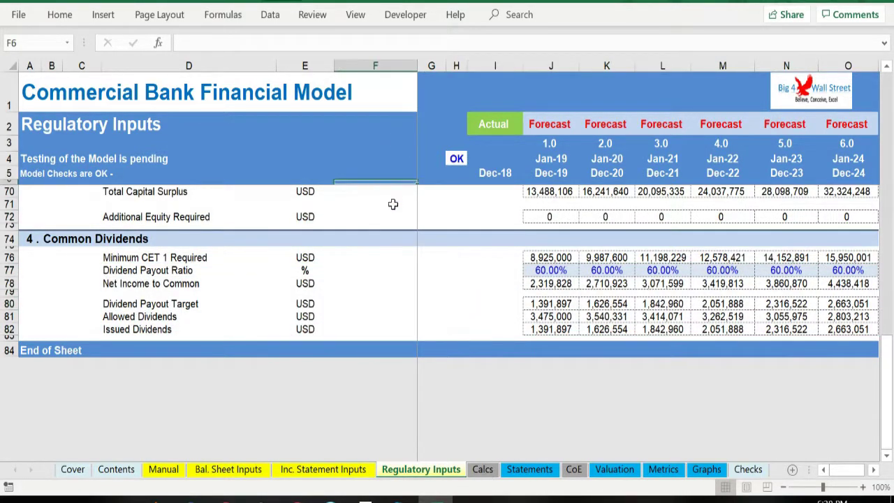
{"action": "scroll", "coordinate": [393, 204], "scroll_direction": "up", "scroll_amount": 20}
- On the Calcs sheet, look through the balance sheet calculations from Assets to the Income Statement Calculations heading
{"action": "left_click", "coordinate": [482, 469]}
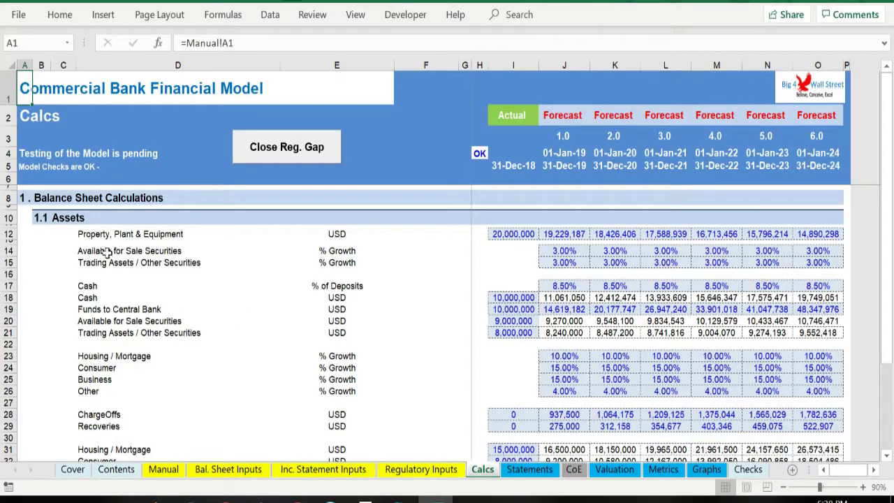
{"action": "left_click", "coordinate": [46, 218]}
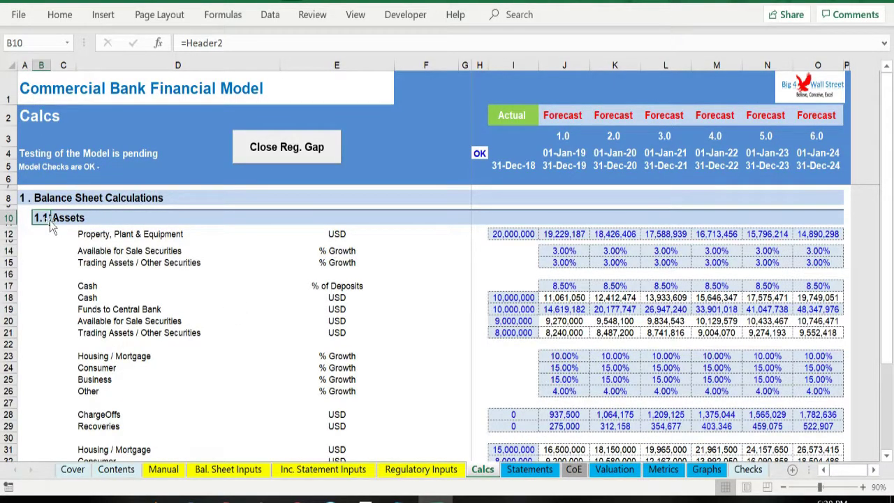
{"action": "key", "text": "Down"}
{"action": "key", "text": "Down"}
{"action": "key", "text": "Down"}
{"action": "key", "text": "Down"}
{"action": "key", "text": "Down"}
{"action": "key", "text": "Down"}
{"action": "key", "text": "Down"}
{"action": "key", "text": "Down"}
{"action": "key", "text": "Down"}
{"action": "key", "text": "Down"}
{"action": "key", "text": "Down"}
{"action": "key", "text": "Down"}
{"action": "key", "text": "Down"}
{"action": "key", "text": "Down"}
{"action": "key", "text": "Down"}
{"action": "key", "text": "Down"}
{"action": "key", "text": "Down"}
{"action": "key", "text": "Down"}
{"action": "key", "text": "Down"}
{"action": "key", "text": "Down"}
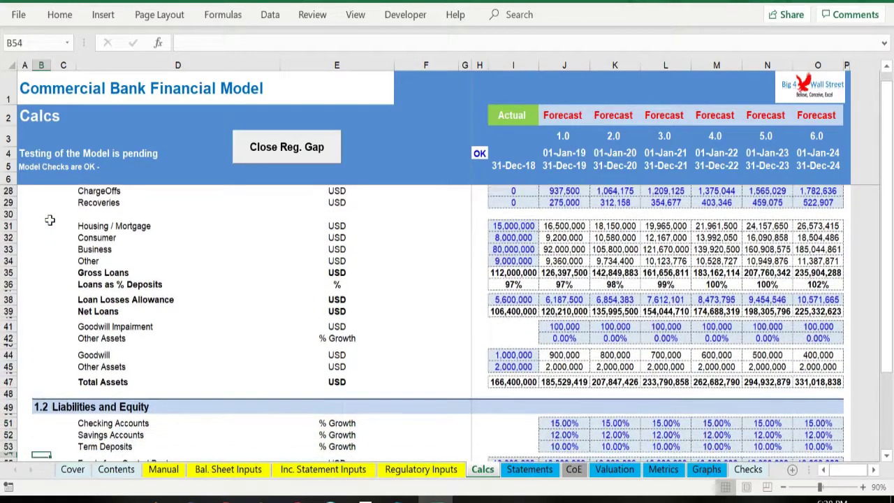
{"action": "key", "text": "Down"}
{"action": "key", "text": "Down"}
{"action": "key", "text": "Down"}
{"action": "key", "text": "Down"}
{"action": "key", "text": "Down"}
{"action": "key", "text": "Down"}
{"action": "key", "text": "Down"}
{"action": "key", "text": "Down"}
{"action": "key", "text": "Down"}
{"action": "key", "text": "Down"}
{"action": "key", "text": "Down"}
{"action": "key", "text": "Down"}
{"action": "key", "text": "Down"}
{"action": "key", "text": "Down"}
{"action": "key", "text": "Down"}
{"action": "key", "text": "Down"}
{"action": "key", "text": "Down"}
{"action": "key", "text": "Down"}
{"action": "key", "text": "Down"}
{"action": "key", "text": "Down"}
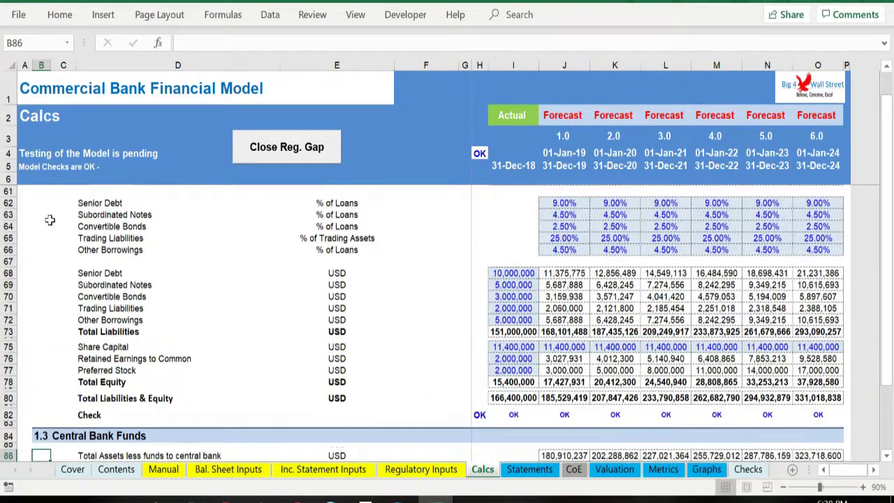
{"action": "key", "text": "Down"}
{"action": "key", "text": "Down"}
{"action": "key", "text": "Down"}
{"action": "key", "text": "Down"}
{"action": "key", "text": "Down"}
{"action": "key", "text": "Down"}
{"action": "key", "text": "Down"}
{"action": "key", "text": "Down"}
{"action": "key", "text": "Down"}
{"action": "key", "text": "Down"}
{"action": "key", "text": "Down"}
{"action": "key", "text": "Down"}
{"action": "key", "text": "Down"}
{"action": "key", "text": "Down"}
{"action": "key", "text": "Down"}
{"action": "key", "text": "Down"}
{"action": "key", "text": "Down"}
{"action": "key", "text": "Down"}
{"action": "key", "text": "Down"}
{"action": "key", "text": "Down"}
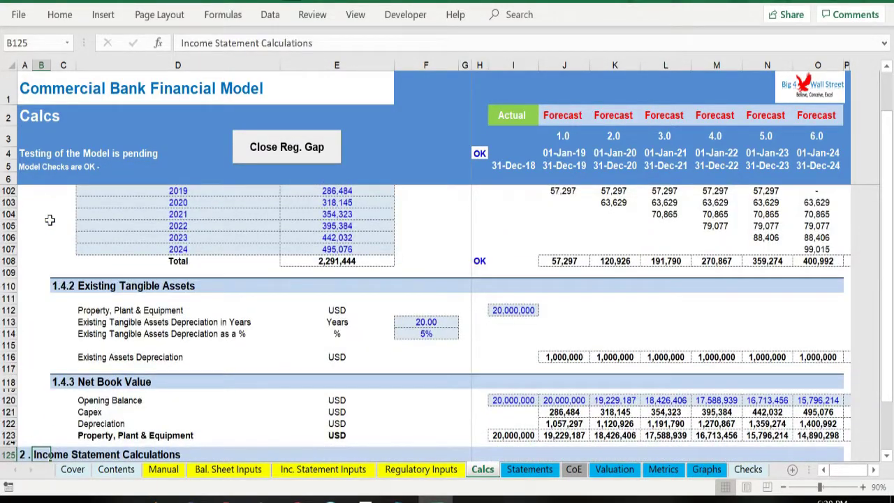
- Review the Existing Tangible Assets and Net Book Value rows just above the Income Statement Calculations heading
{"action": "key", "text": "Up"}
{"action": "key", "text": "Up"}
{"action": "key", "text": "Up"}
{"action": "key", "text": "Up"}
{"action": "key", "text": "Up"}
{"action": "key", "text": "Up"}
{"action": "key", "text": "Up"}
{"action": "key", "text": "Up"}
{"action": "key", "text": "Up"}
{"action": "key", "text": "Up"}
{"action": "key", "text": "Up"}
{"action": "key", "text": "Down"}
{"action": "key", "text": "Down"}
{"action": "key", "text": "Down"}
{"action": "key", "text": "Down"}
{"action": "key", "text": "Down"}
{"action": "key", "text": "Down"}
{"action": "key", "text": "Down"}
{"action": "key", "text": "Down"}
{"action": "key", "text": "Down"}
{"action": "key", "text": "Down"}
{"action": "key", "text": "Down"}
{"action": "key", "text": "Down"}
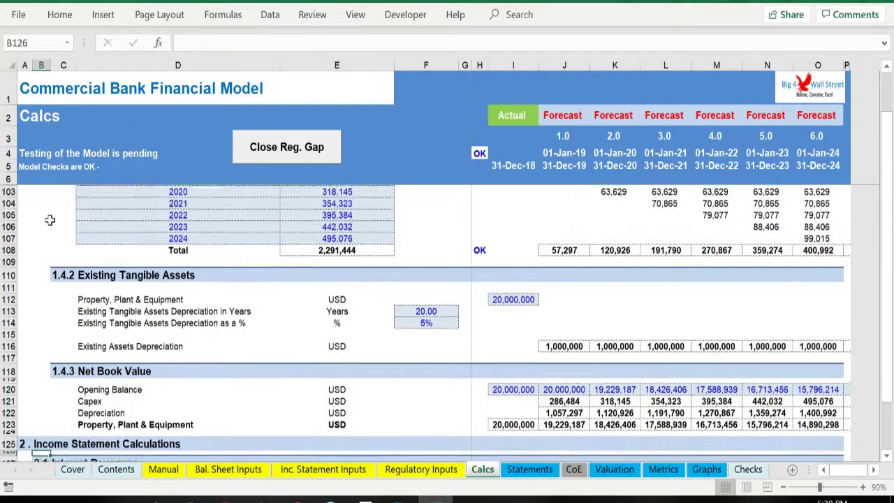
- Look through the Interest Revenues and Interest Expenses calculations down to the Net Interest Income heading
{"action": "key", "text": "ctrl+Down"}
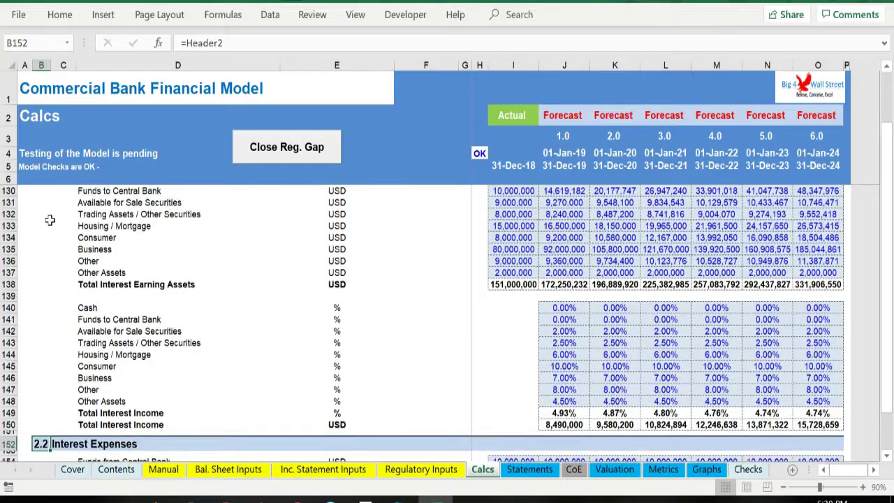
{"action": "key", "text": "Down"}
{"action": "key", "text": "Down"}
{"action": "key", "text": "ctrl+Down"}
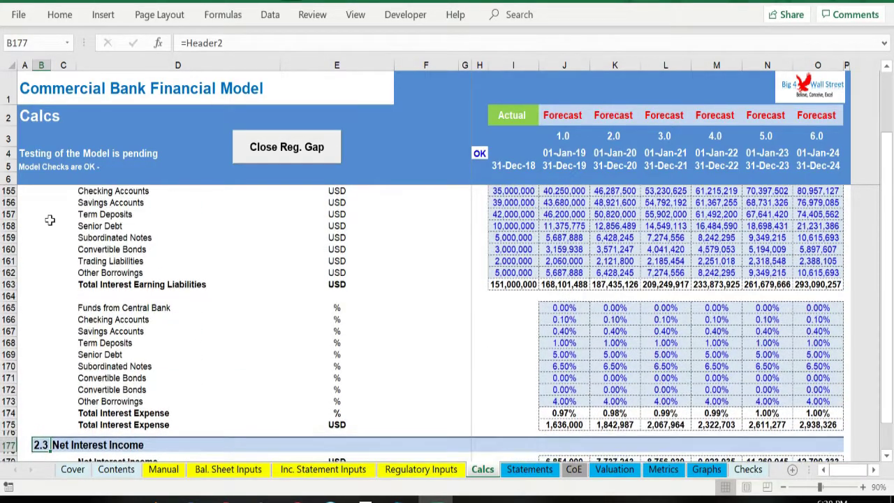
- Review the Net Interest Income, Non Interest Revenues and Total Net Revenue calculations
{"action": "key", "text": "Down"}
{"action": "key", "text": "Down"}
{"action": "key", "text": "Down"}
{"action": "key", "text": "Down"}
{"action": "key", "text": "Down"}
{"action": "key", "text": "ctrl+Down"}
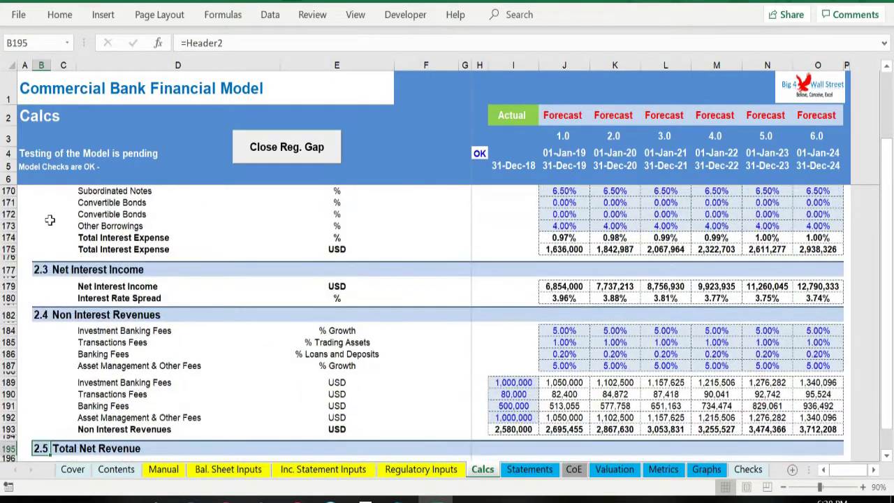
{"action": "key", "text": "Down"}
{"action": "key", "text": "Down"}
{"action": "key", "text": "Down"}
{"action": "key", "text": "Down"}
{"action": "key", "text": "Down"}
{"action": "key", "text": "Down"}
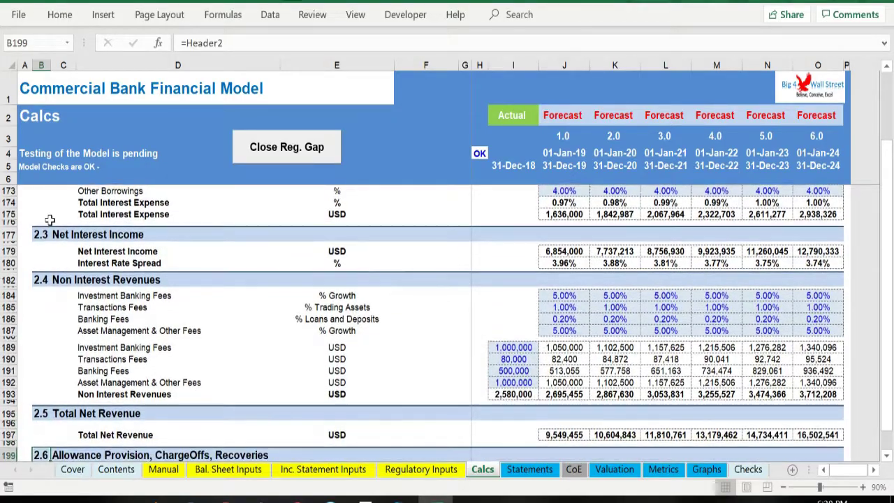
- Review the loan loss allowance and Non Interest Expenses sections to the end of the sheet, and return to the Income Statement Calculations heading
{"action": "key", "text": "ctrl+Down"}
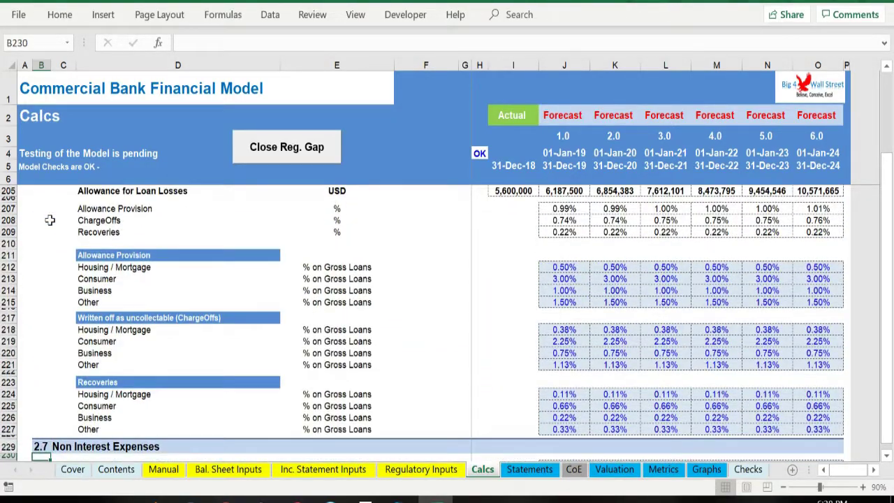
{"action": "key", "text": "Down"}
{"action": "key", "text": "Down"}
{"action": "key", "text": "Down"}
{"action": "key", "text": "Down"}
{"action": "key", "text": "ctrl+Down"}
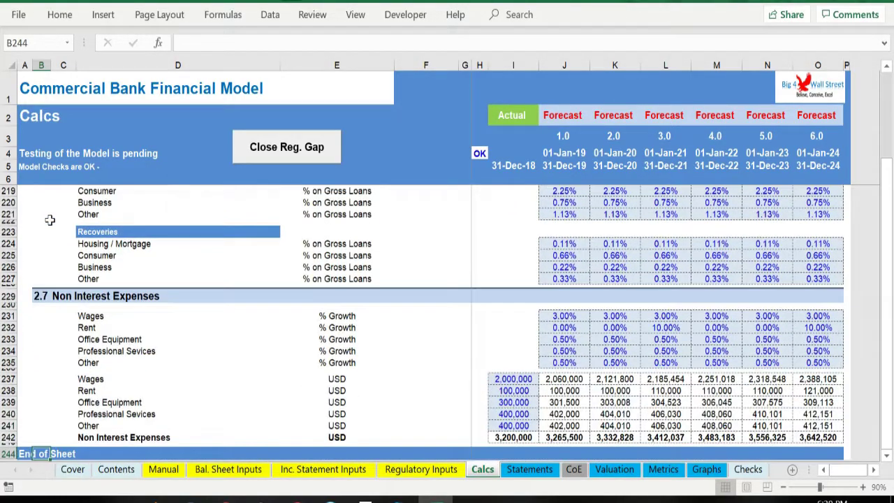
{"action": "key", "text": "ctrl+Up"}
{"action": "key", "text": "ctrl+Up"}
{"action": "key", "text": "Left"}
{"action": "key", "text": "ctrl+Up"}
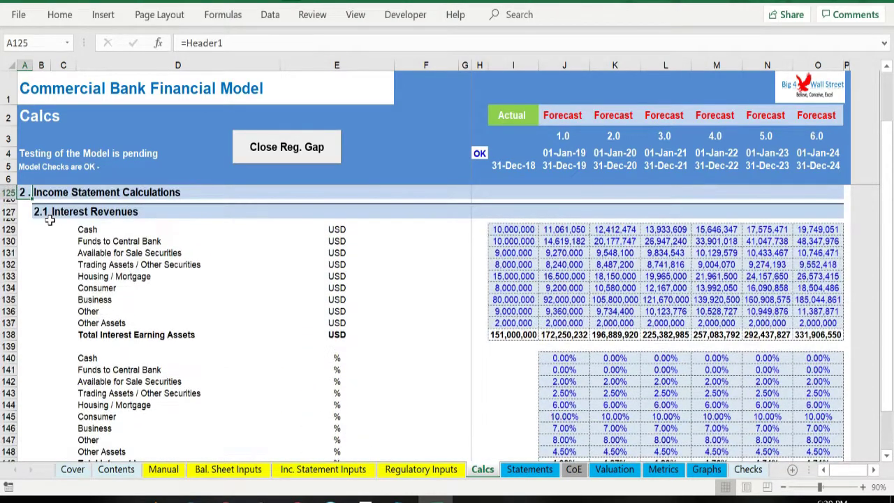
- On the Statements sheet, look through the statements from Income Statement to Balance Sheet and beyond, and return to the Income Statement heading
{"action": "key", "text": "ctrl+Page_Down"}
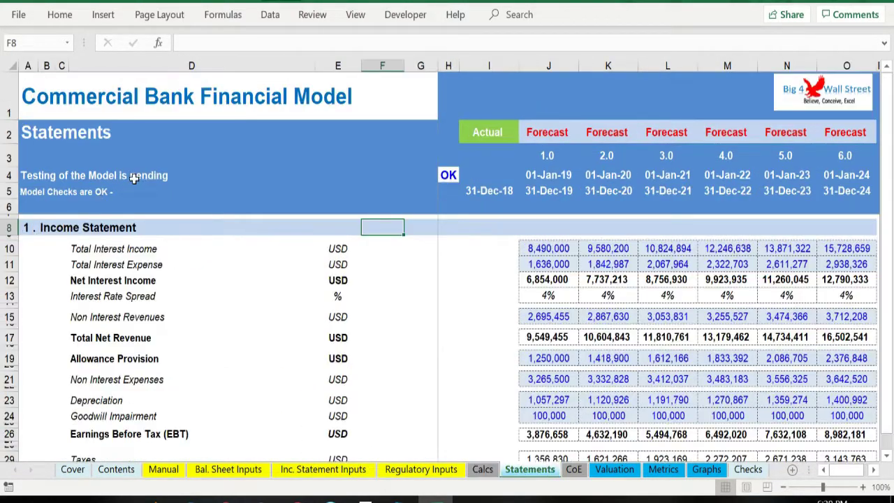
{"action": "left_click", "coordinate": [31, 228]}
{"action": "key", "text": "ctrl+Down"}
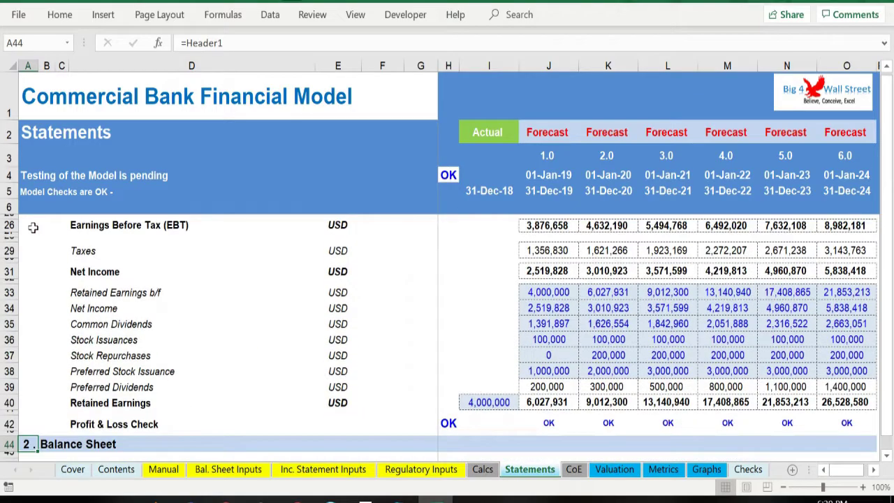
{"action": "key", "text": "ctrl+Down"}
{"action": "key", "text": "ctrl+Down"}
{"action": "key", "text": "ctrl+Up"}
{"action": "key", "text": "ctrl+Up"}
{"action": "key", "text": "ctrl+Up"}
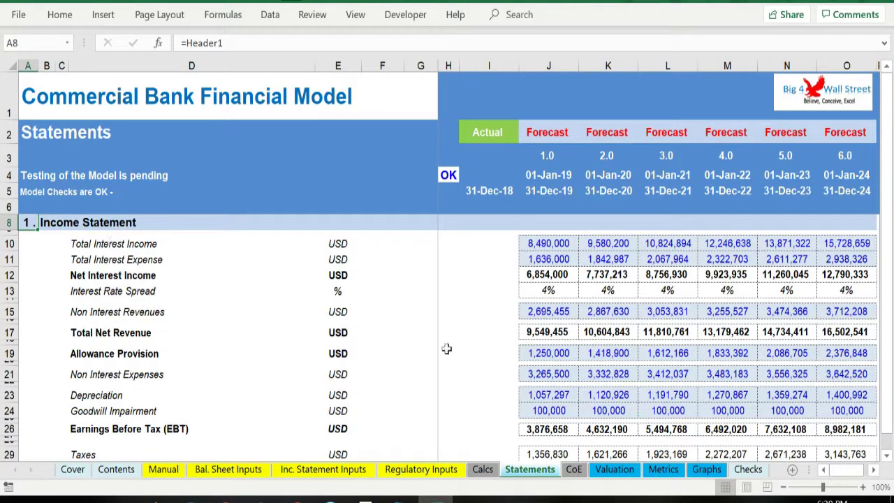
- On the CoE sheet, highlight the four cost of equity inputs from Risk-free rate to Country specific risk premium
{"action": "left_click", "coordinate": [573, 470]}
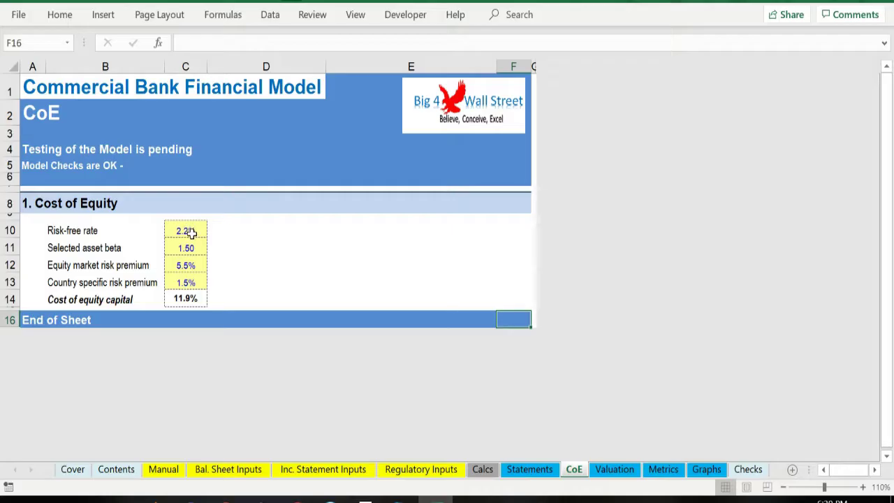
{"action": "left_click_drag", "start_coordinate": [189, 233], "coordinate": [187, 281]}
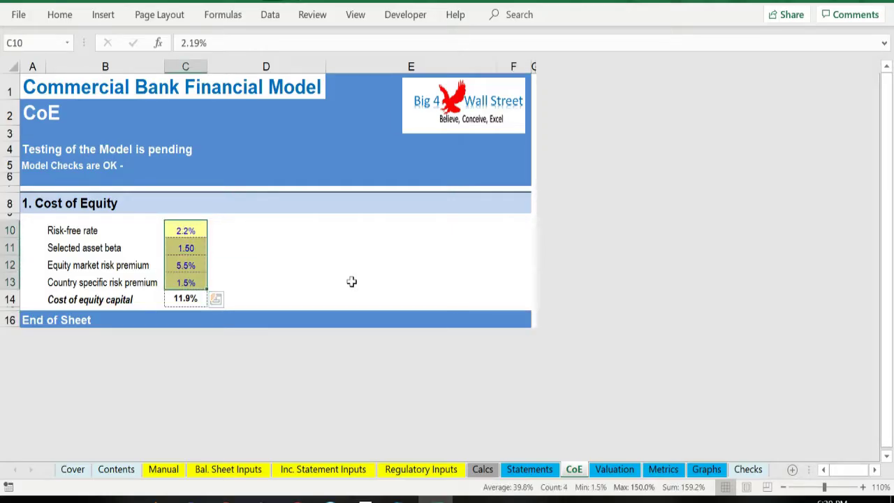
{"action": "left_click", "coordinate": [202, 230]}
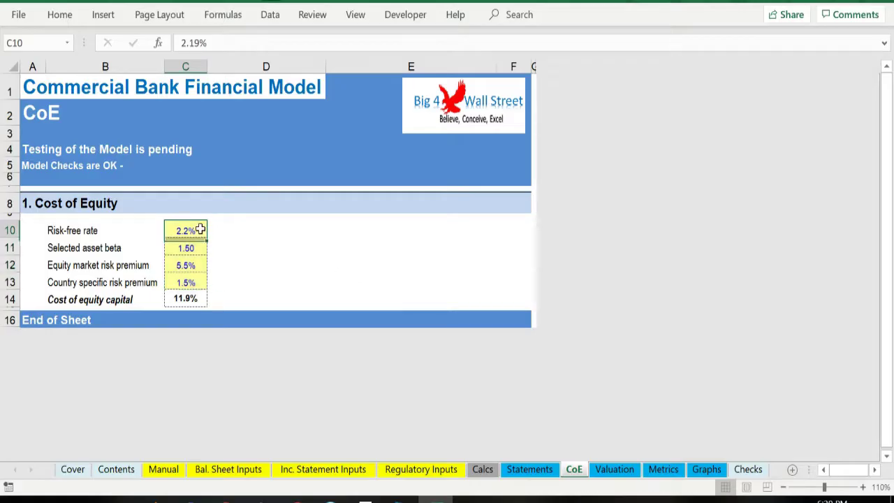
- On the Valuation sheet, examine the Equity Value formula and the Sensitivity Analysis table with its CoE and GRP labels
{"action": "left_click", "coordinate": [625, 470]}
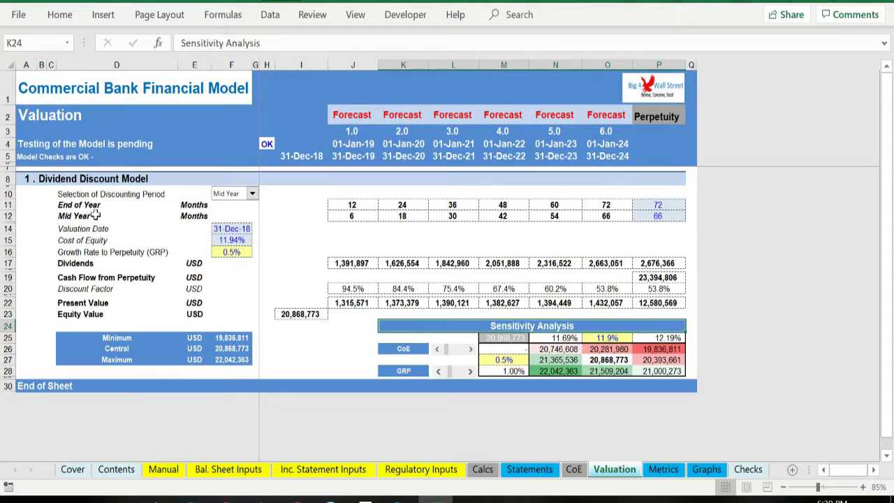
{"action": "left_click", "coordinate": [302, 317]}
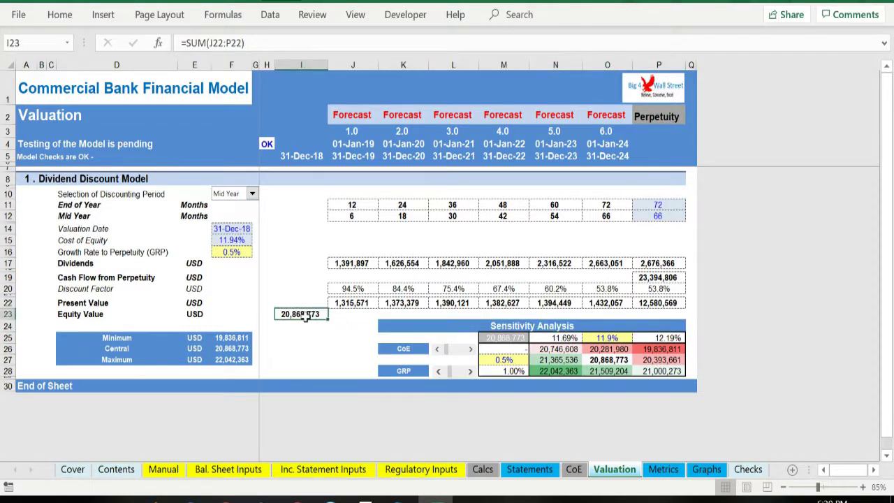
{"action": "left_click_drag", "start_coordinate": [505, 338], "coordinate": [669, 372]}
{"action": "left_click", "coordinate": [564, 302]}
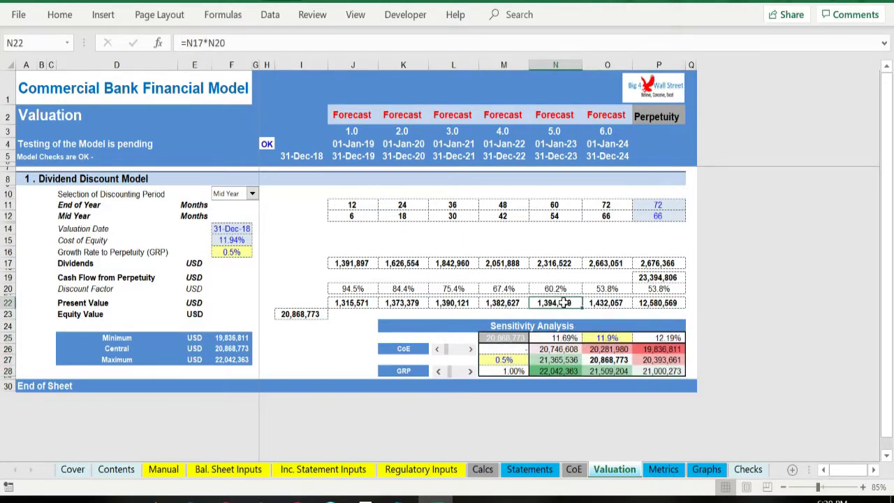
{"action": "left_click", "coordinate": [409, 348]}
{"action": "left_click", "coordinate": [402, 371]}
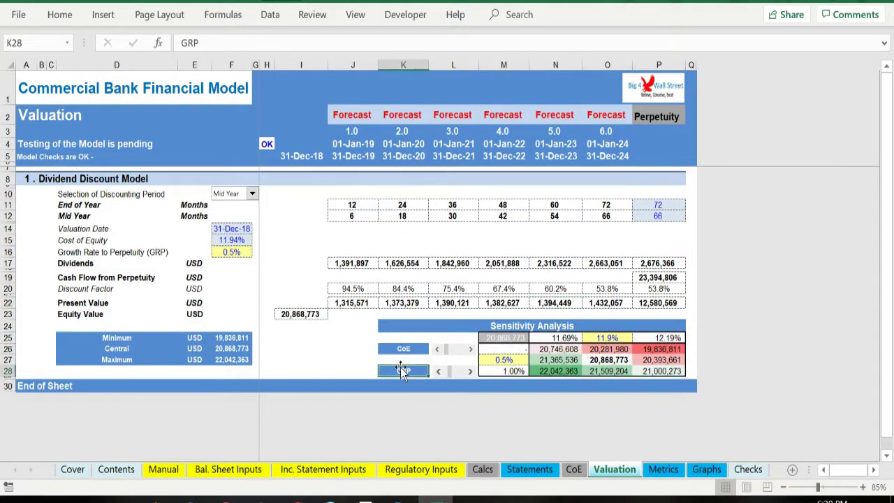
- On the Metrics sheet, highlight and review the ratio groups from Loan & Deposits through the metrics further down
{"action": "left_click", "coordinate": [664, 470]}
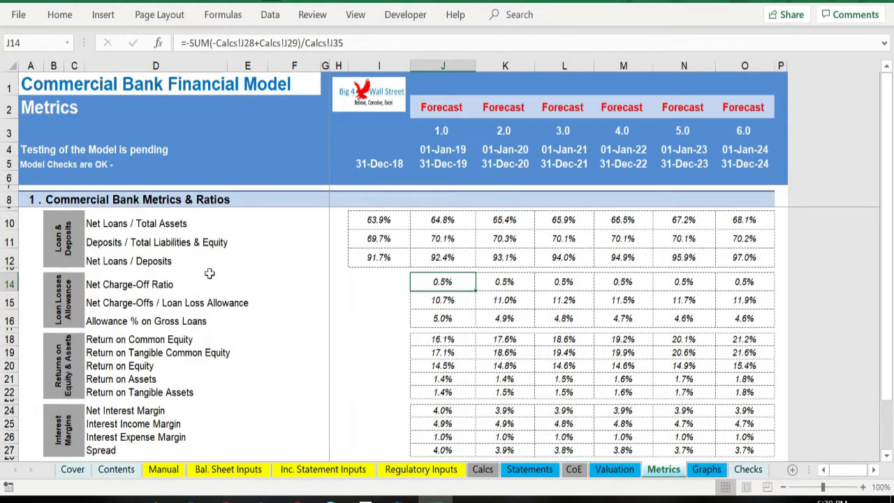
{"action": "left_click", "coordinate": [76, 237]}
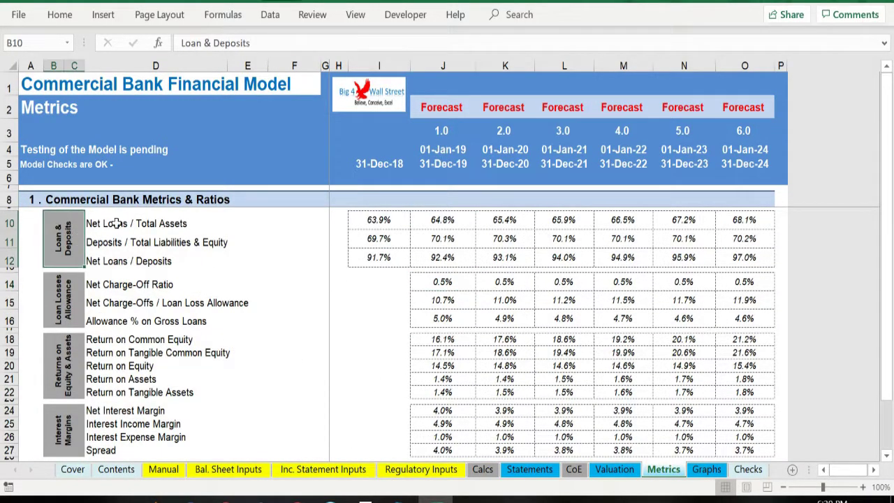
{"action": "left_click_drag", "start_coordinate": [95, 284], "coordinate": [740, 317]}
{"action": "scroll", "coordinate": [166, 286], "scroll_direction": "down", "scroll_amount": 2}
{"action": "left_click_drag", "start_coordinate": [135, 258], "coordinate": [730, 309]}
{"action": "left_click_drag", "start_coordinate": [135, 326], "coordinate": [742, 362]}
{"action": "left_click", "coordinate": [320, 337]}
{"action": "scroll", "coordinate": [320, 336], "scroll_direction": "up", "scroll_amount": 2}
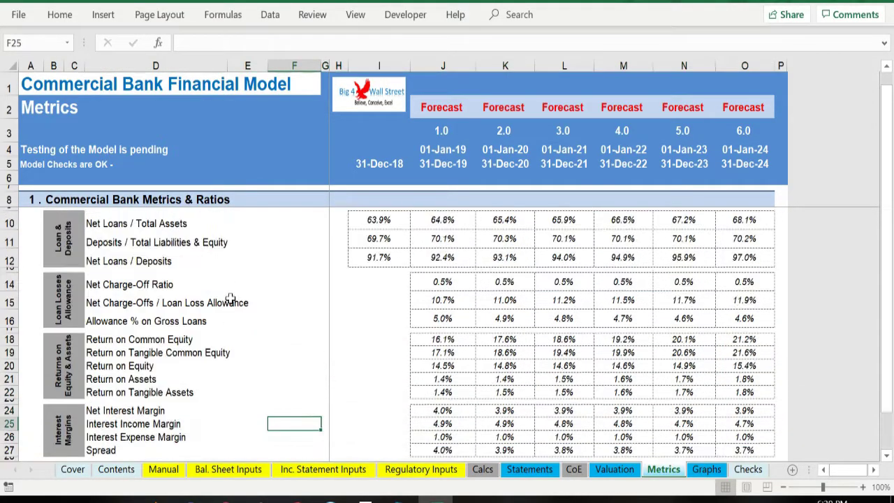
- On the Graphs sheet, look through the charts from Equity Value and Dividends to the Loans and Deposits Breakdown
{"action": "left_click", "coordinate": [706, 469]}
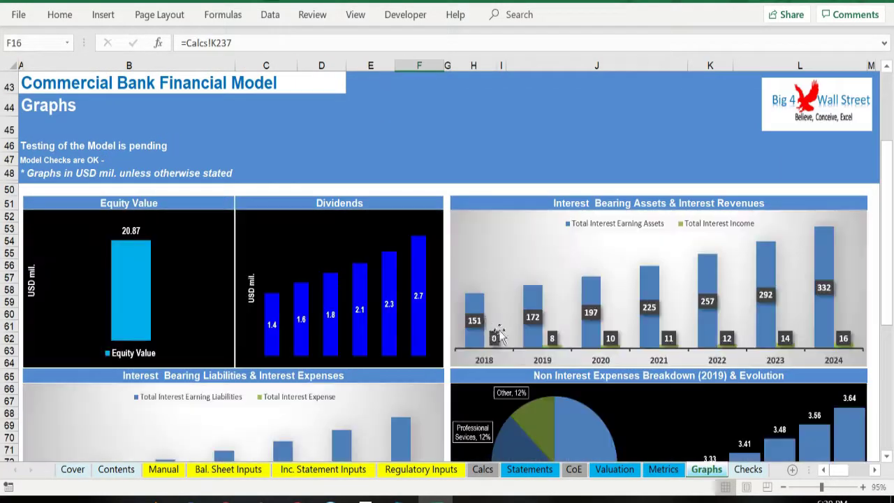
{"action": "scroll", "coordinate": [641, 293], "scroll_direction": "down", "scroll_amount": 1}
{"action": "scroll", "coordinate": [641, 293], "scroll_direction": "down", "scroll_amount": 7}
{"action": "scroll", "coordinate": [640, 293], "scroll_direction": "down", "scroll_amount": 12}
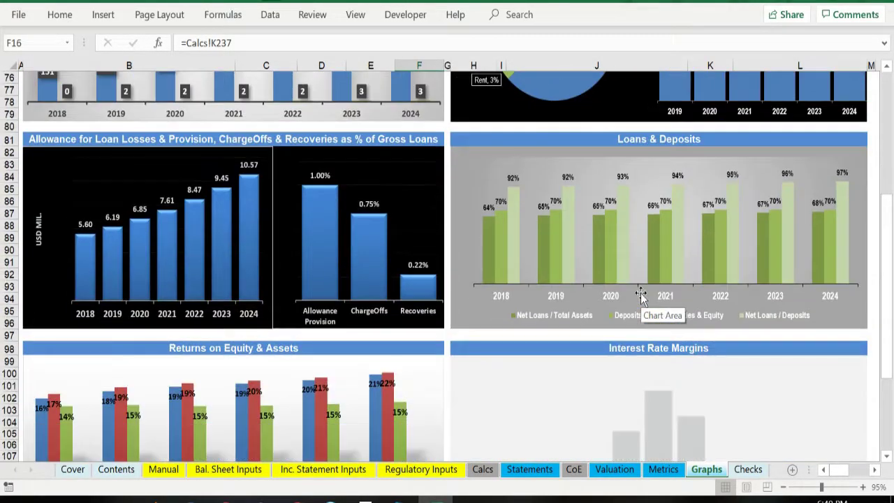
{"action": "scroll", "coordinate": [640, 293], "scroll_direction": "down", "scroll_amount": 7}
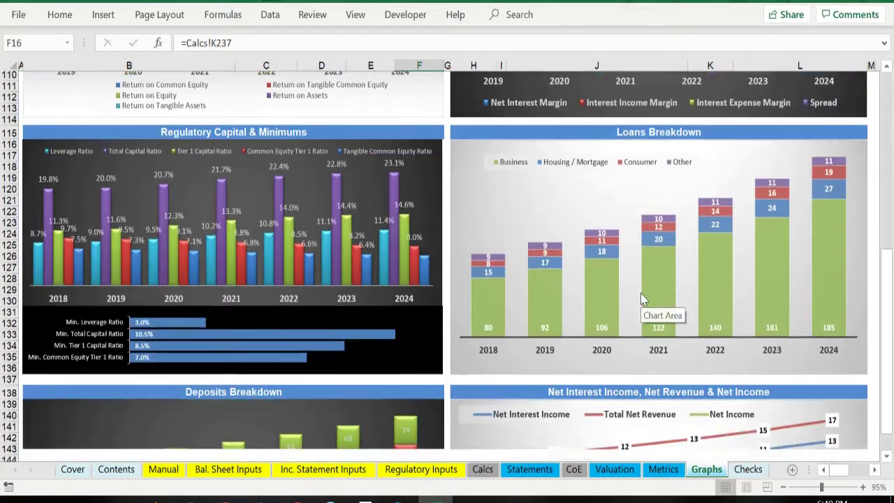
{"action": "scroll", "coordinate": [640, 293], "scroll_direction": "up", "scroll_amount": 15}
{"action": "scroll", "coordinate": [637, 294], "scroll_direction": "up", "scroll_amount": 12}
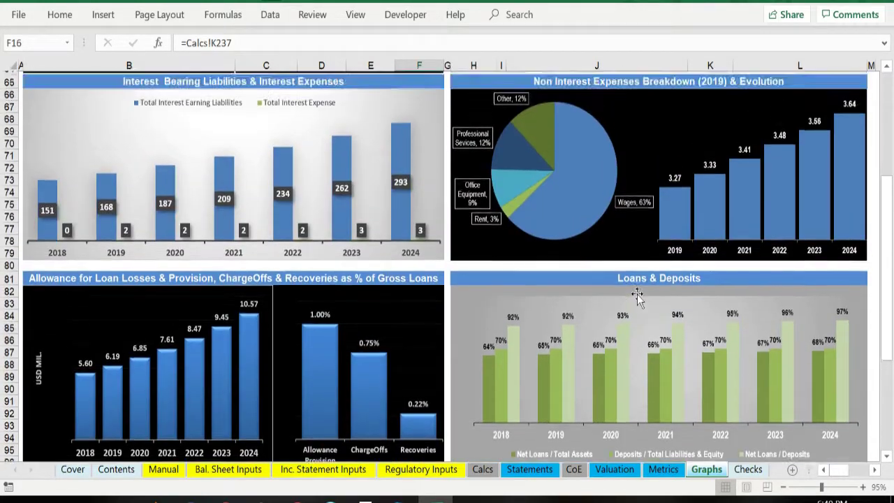
- On the Checks sheet, highlight the checks from CET 1 Ratio to Regulatory Thresholds and inspect the Total Capital and CET 1 check formulas
{"action": "left_click", "coordinate": [749, 470]}
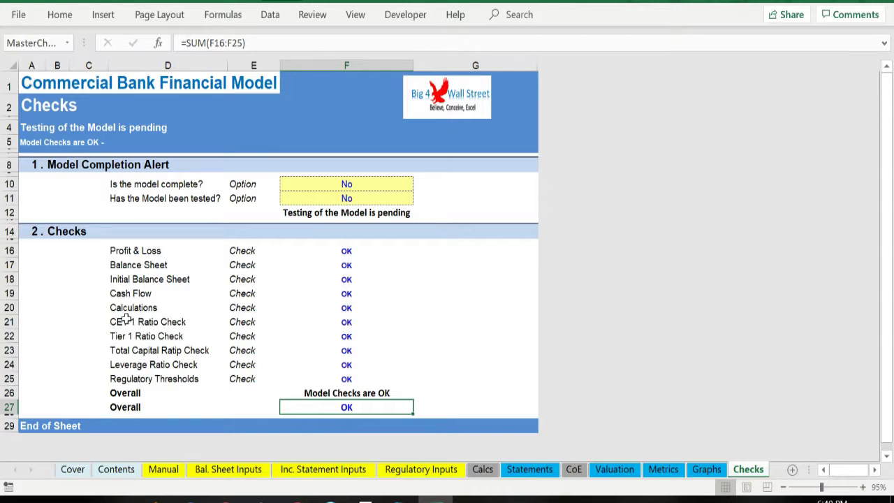
{"action": "left_click_drag", "start_coordinate": [123, 318], "coordinate": [316, 373]}
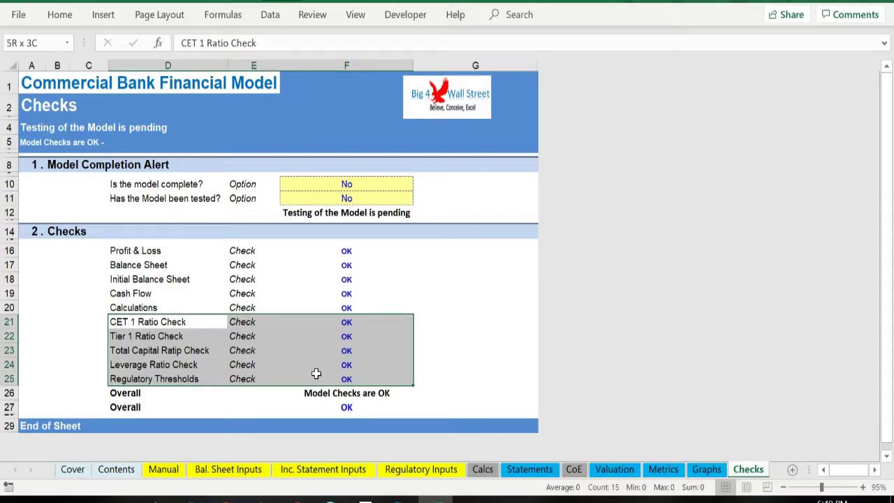
{"action": "left_click_drag", "start_coordinate": [316, 374], "coordinate": [316, 374]}
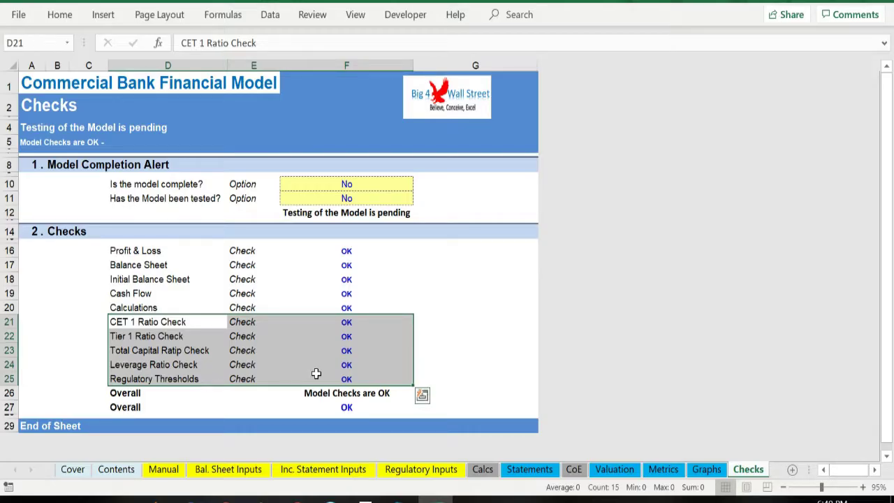
{"action": "left_click", "coordinate": [340, 349]}
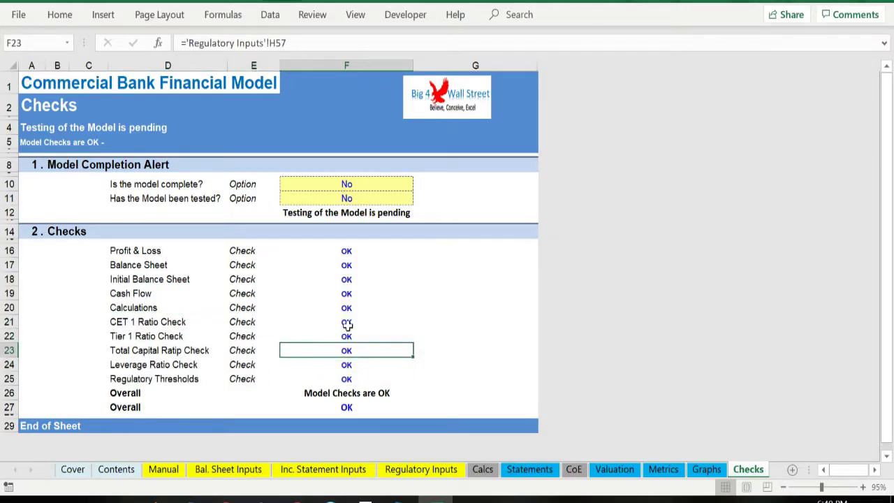
{"action": "left_click", "coordinate": [349, 322]}
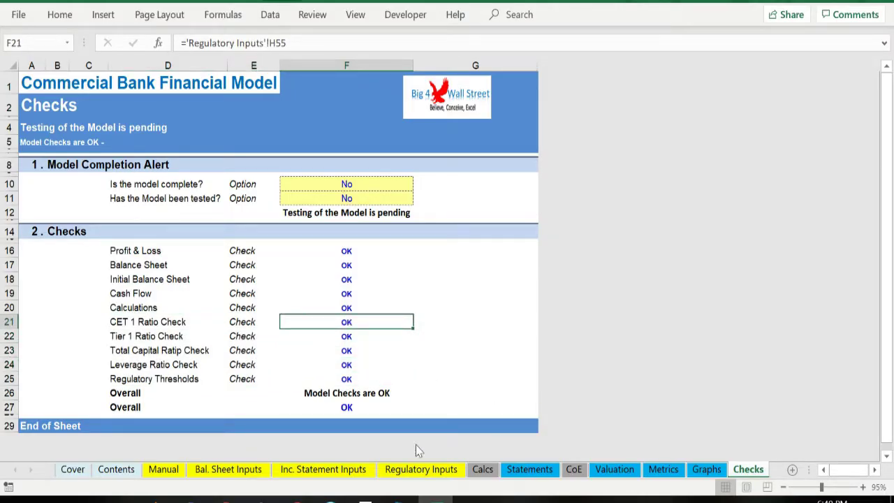
- On the Bal. Sheet Inputs sheet, highlight the forecast loan growth rates and the New Common Stock Issuance row for review
{"action": "left_click", "coordinate": [229, 469]}
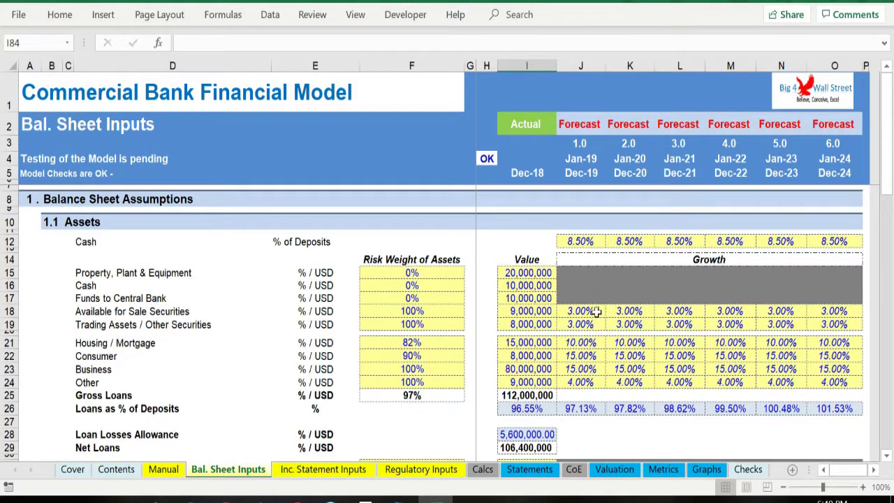
{"action": "scroll", "coordinate": [594, 314], "scroll_direction": "down", "scroll_amount": 1}
{"action": "left_click_drag", "start_coordinate": [587, 315], "coordinate": [809, 354]}
{"action": "scroll", "coordinate": [579, 361], "scroll_direction": "down", "scroll_amount": 20}
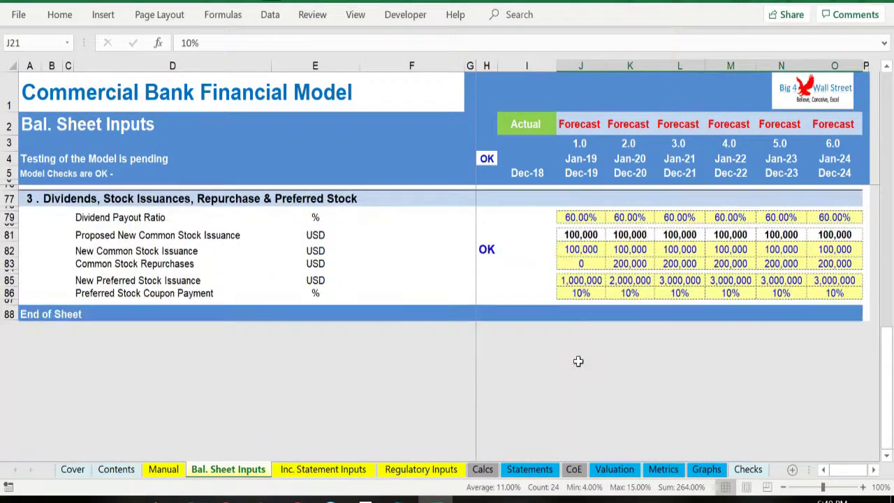
{"action": "scroll", "coordinate": [579, 362], "scroll_direction": "up", "scroll_amount": 3}
{"action": "left_click_drag", "start_coordinate": [588, 343], "coordinate": [839, 343]}
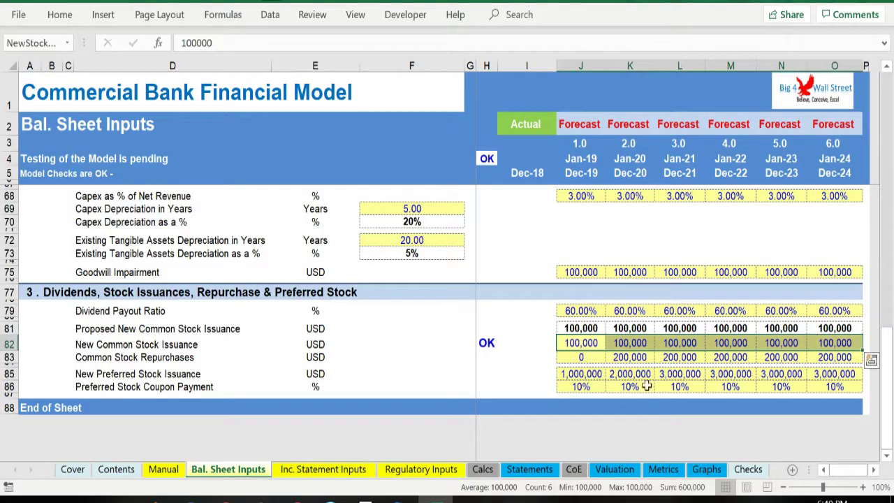
- Return to the Calcs sheet and look back over the balance sheet calculations and the Close Reg. Gap control
{"action": "left_click", "coordinate": [483, 469]}
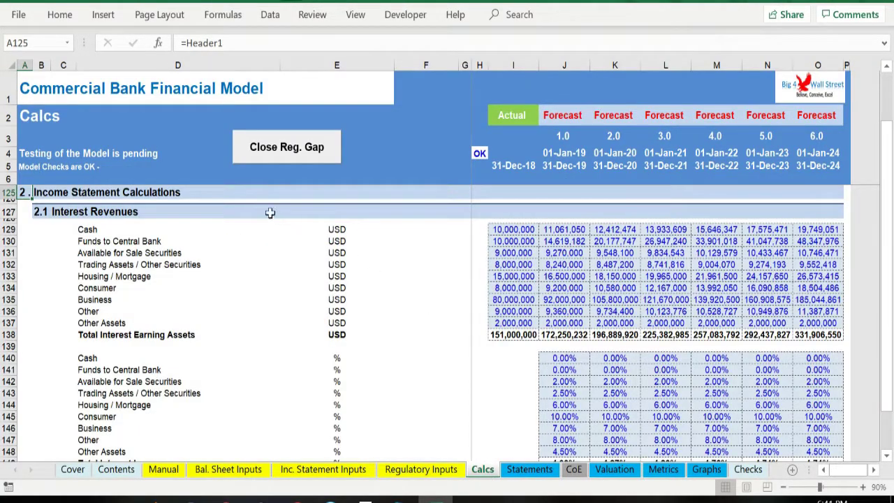
{"action": "scroll", "coordinate": [290, 217], "scroll_direction": "up", "scroll_amount": 15}
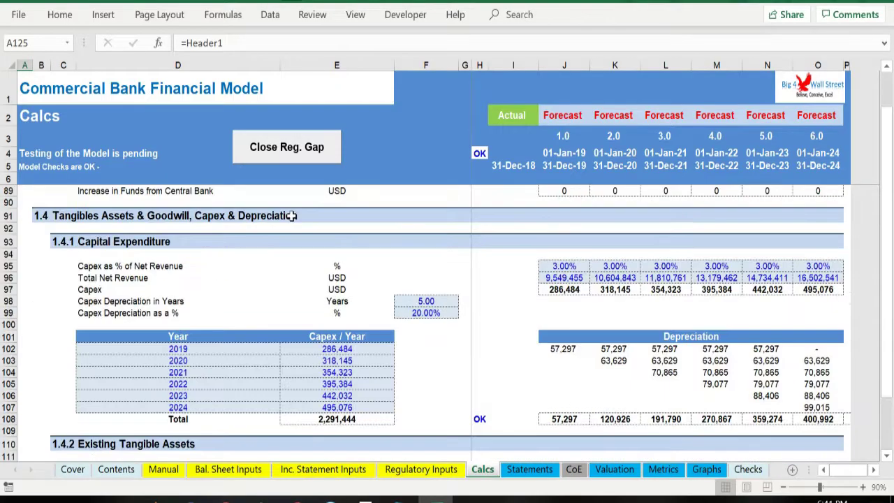
{"action": "scroll", "coordinate": [289, 217], "scroll_direction": "up", "scroll_amount": 5}
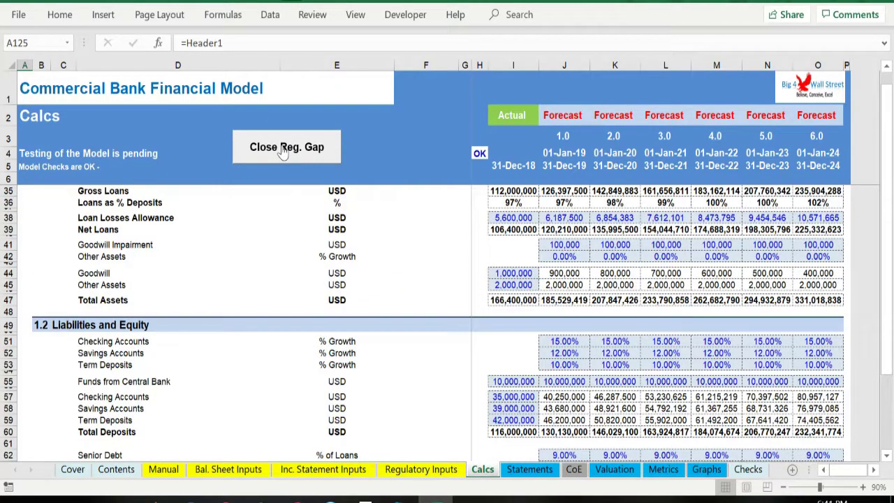